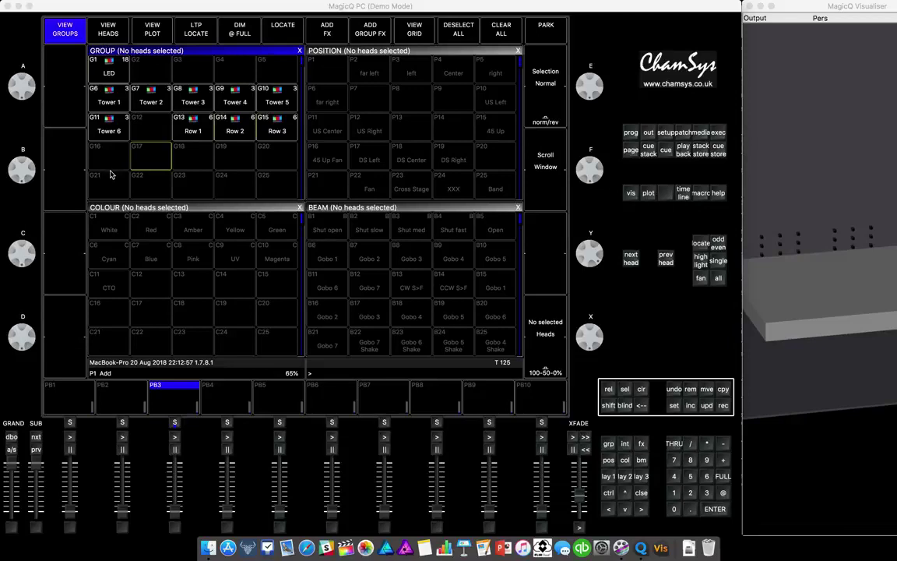
# Record the LED group at full intensity onto playback 1 and clear the programmer
pyautogui.click(107, 67)
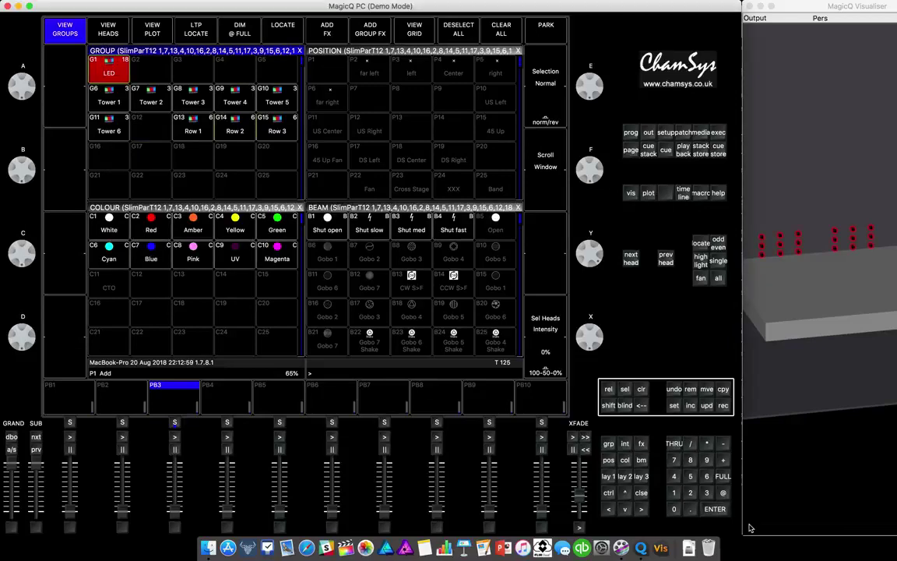
pyautogui.click(723, 492)
pyautogui.click(723, 476)
pyautogui.click(723, 406)
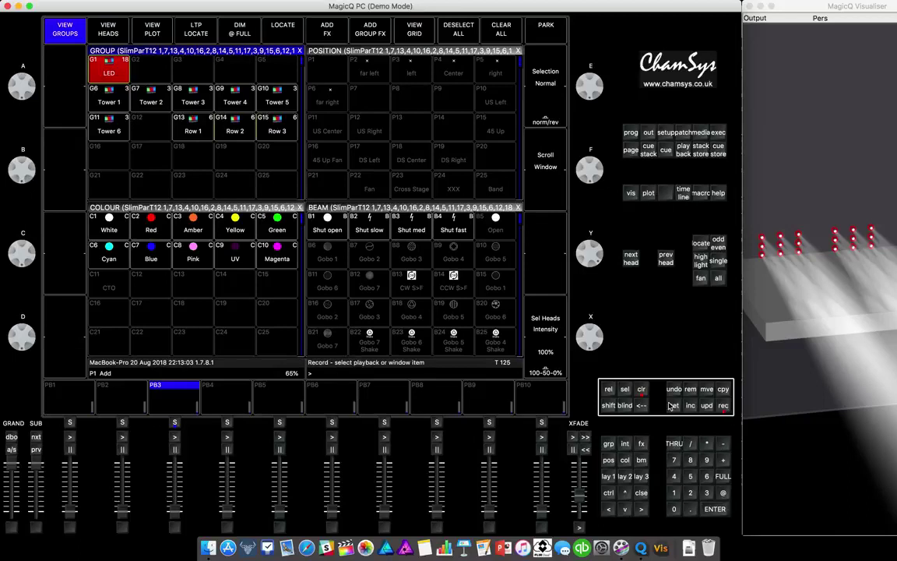
pyautogui.click(69, 423)
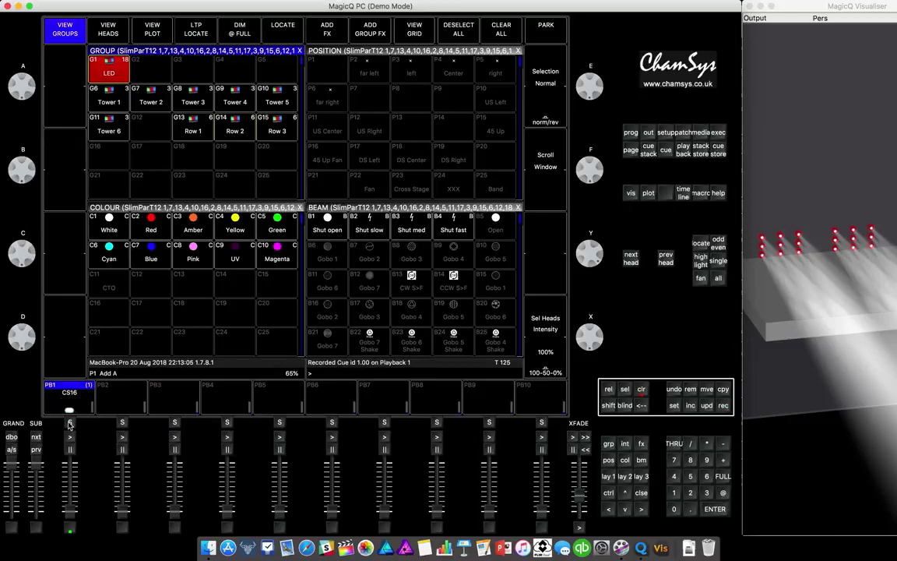
pyautogui.click(642, 388)
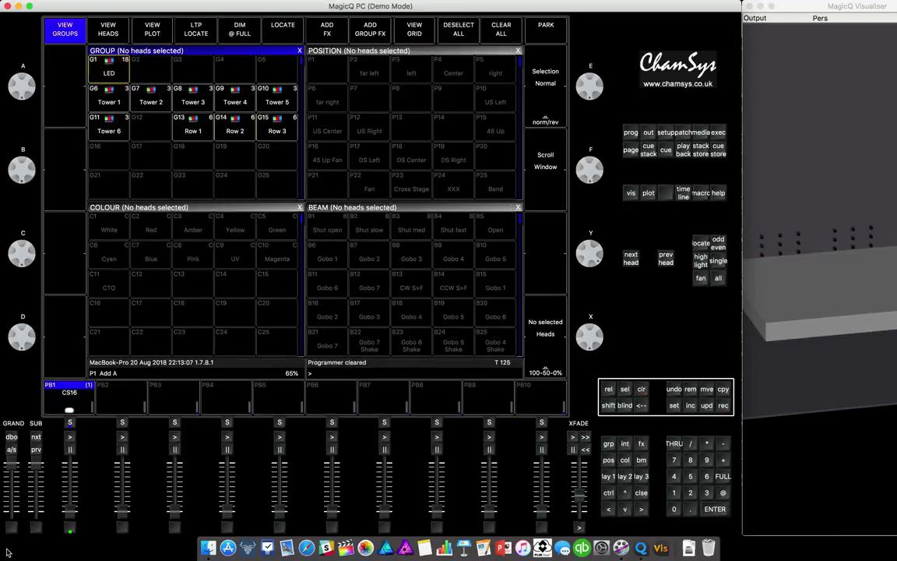
# Bring playback 1 up to full and add the Dim Chase intensity effect to the LED group
pyautogui.click(69, 410)
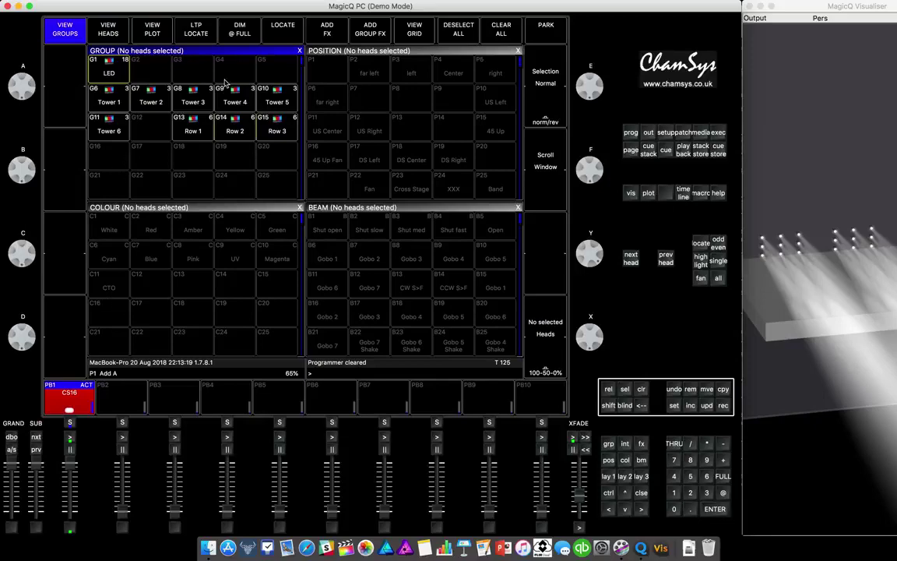
pyautogui.click(105, 65)
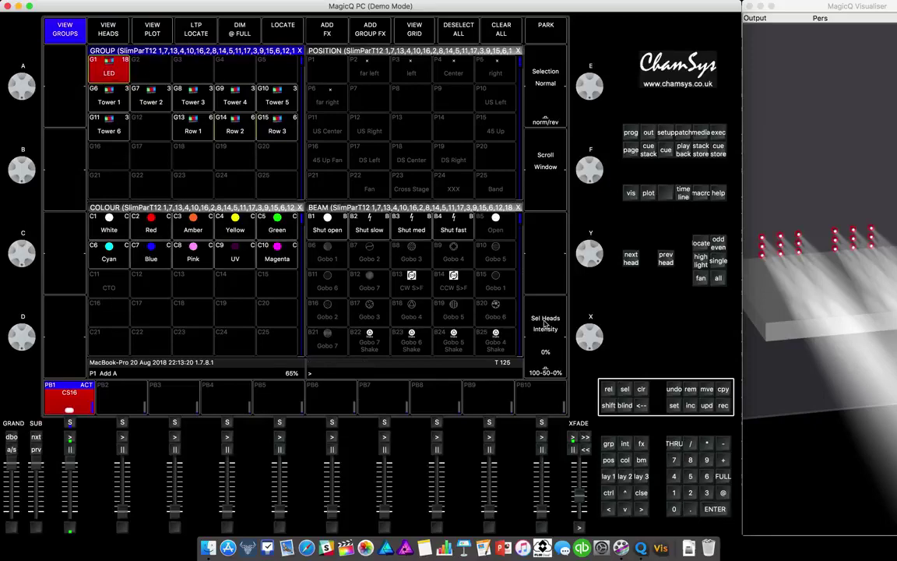
pyautogui.click(641, 443)
pyautogui.click(328, 29)
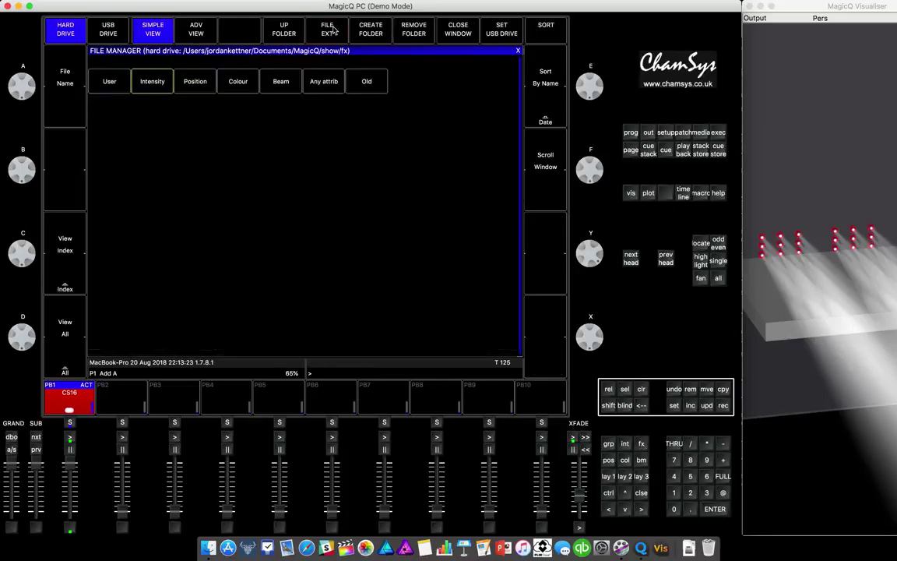
pyautogui.click(148, 82)
pyautogui.click(109, 80)
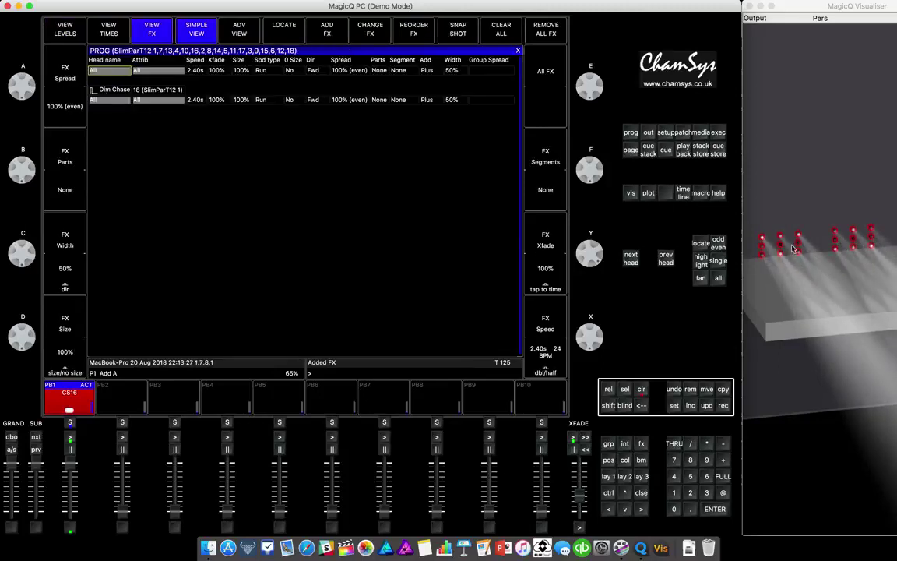
# Record the Plus-mode Dim Chase onto playback 2 and clear the programmer
pyautogui.click(723, 405)
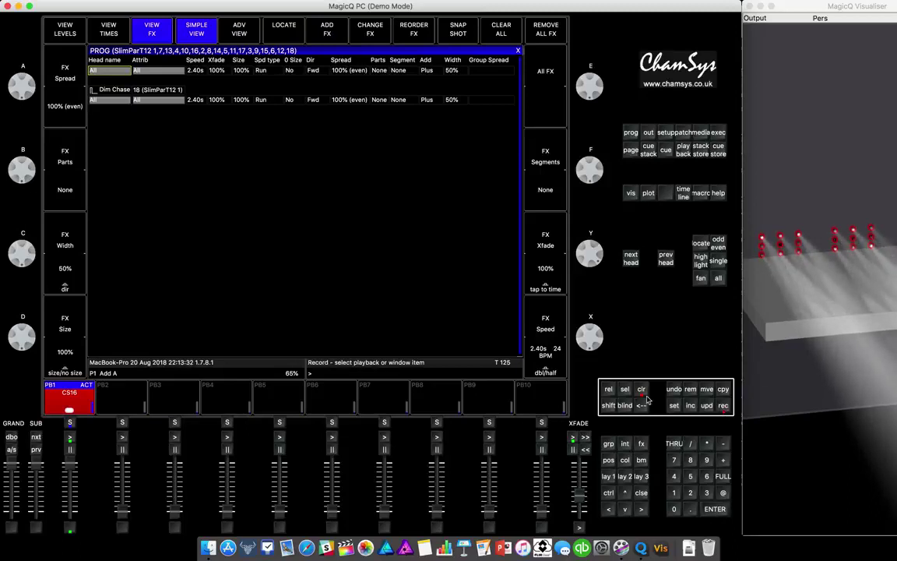
pyautogui.click(121, 422)
pyautogui.hotkey('ctrl', 'BackSpace')
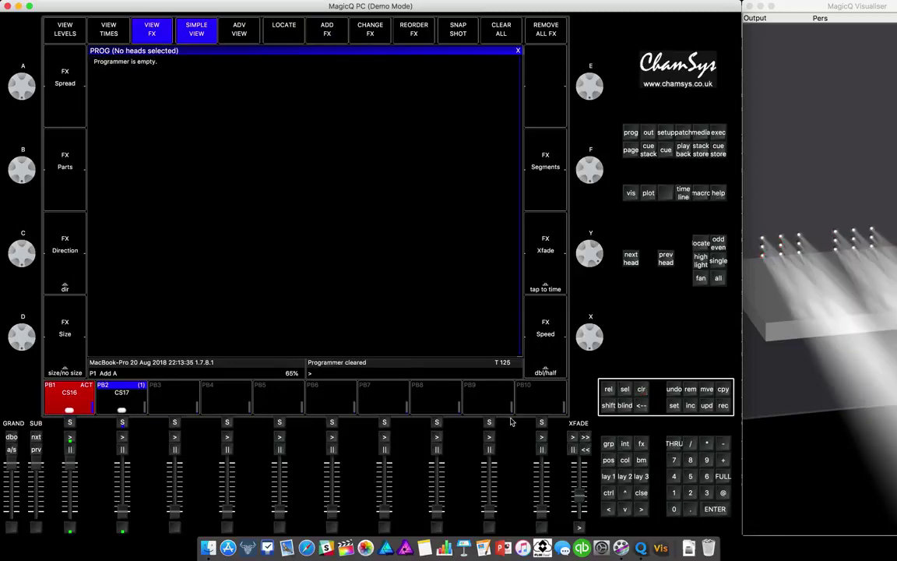
# Test the chase on playback 2 with playback 1 at full and at zero, finishing with only playback 1 up
pyautogui.moveTo(130, 501); pyautogui.dragTo(122, 469)
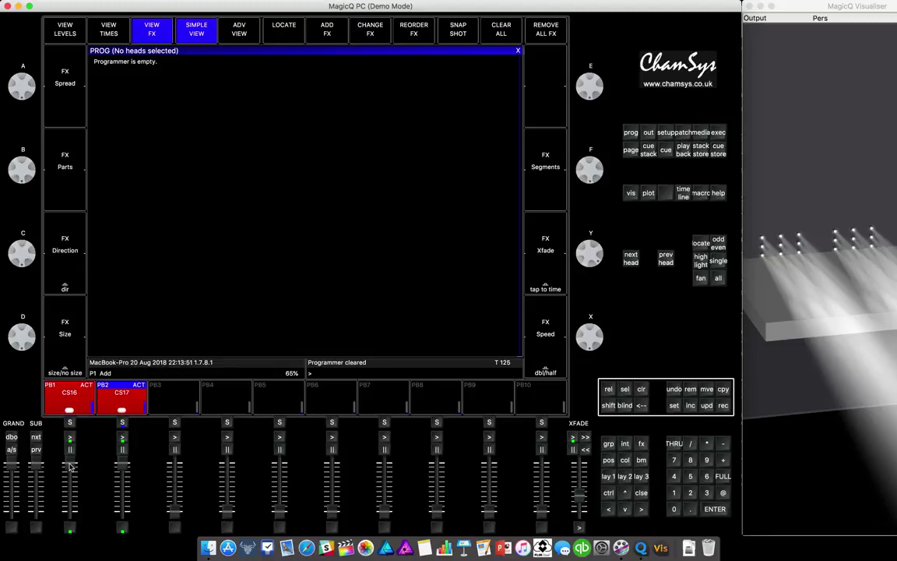
pyautogui.moveTo(67, 466); pyautogui.dragTo(64, 530)
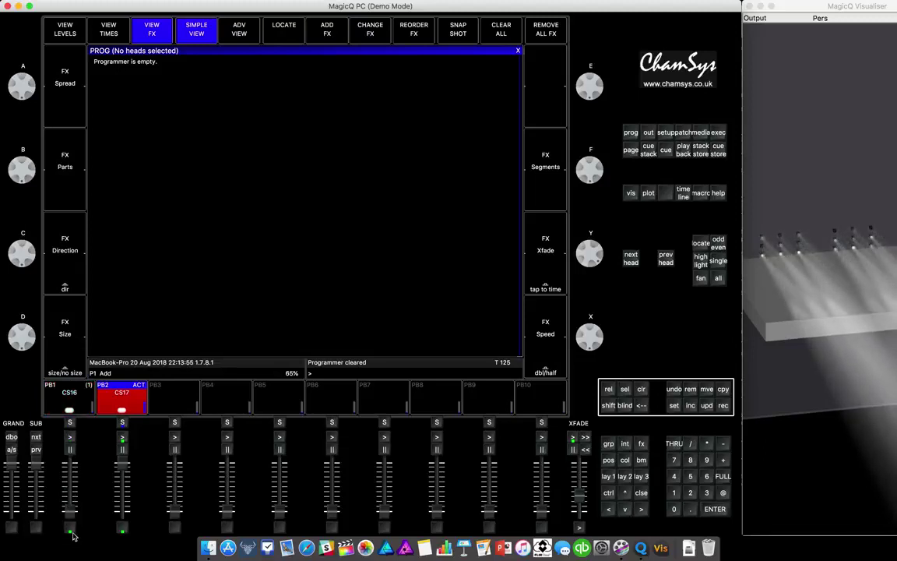
pyautogui.click(122, 467)
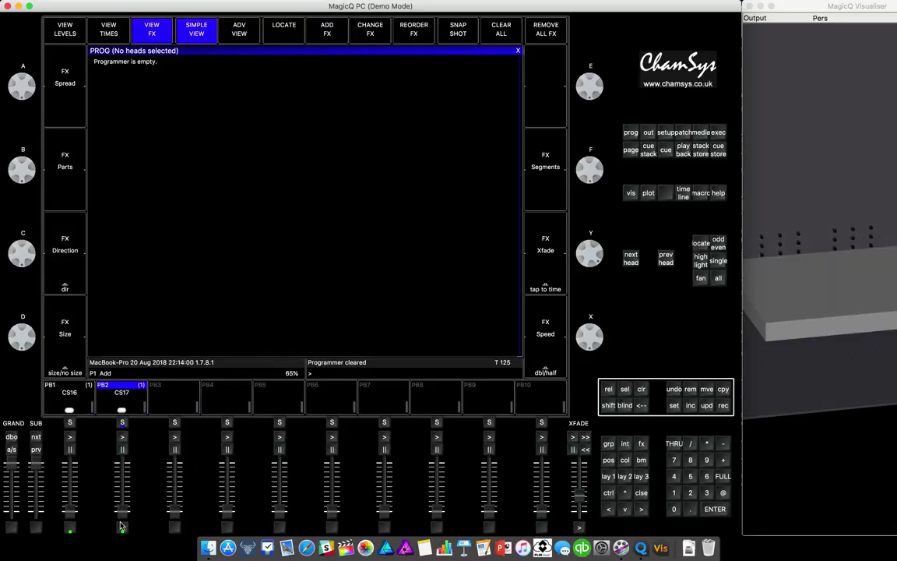
pyautogui.click(123, 454)
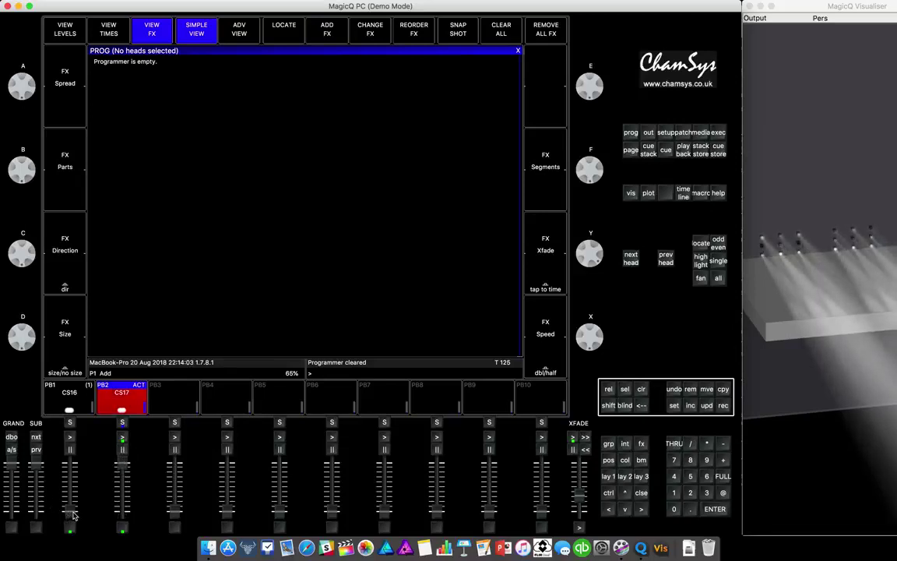
pyautogui.click(70, 437)
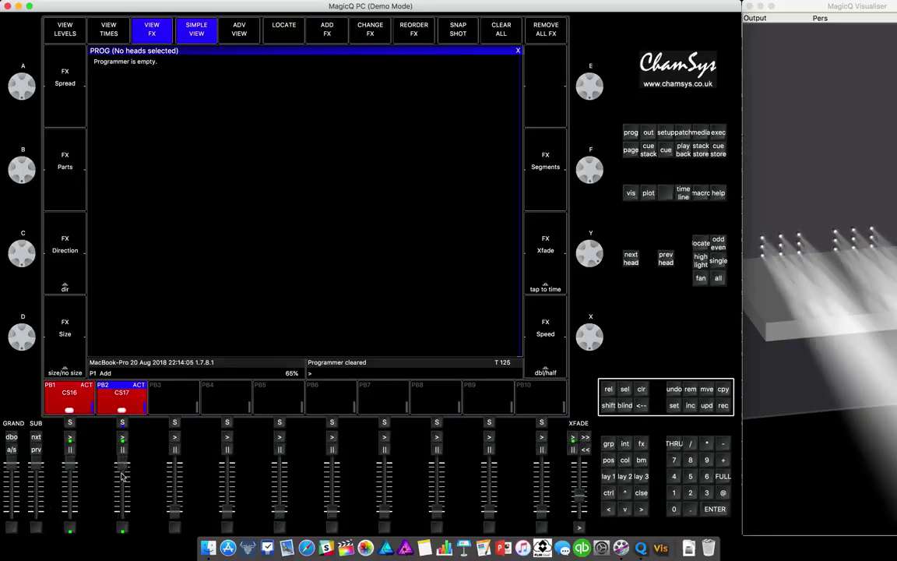
pyautogui.moveTo(123, 465); pyautogui.dragTo(123, 510)
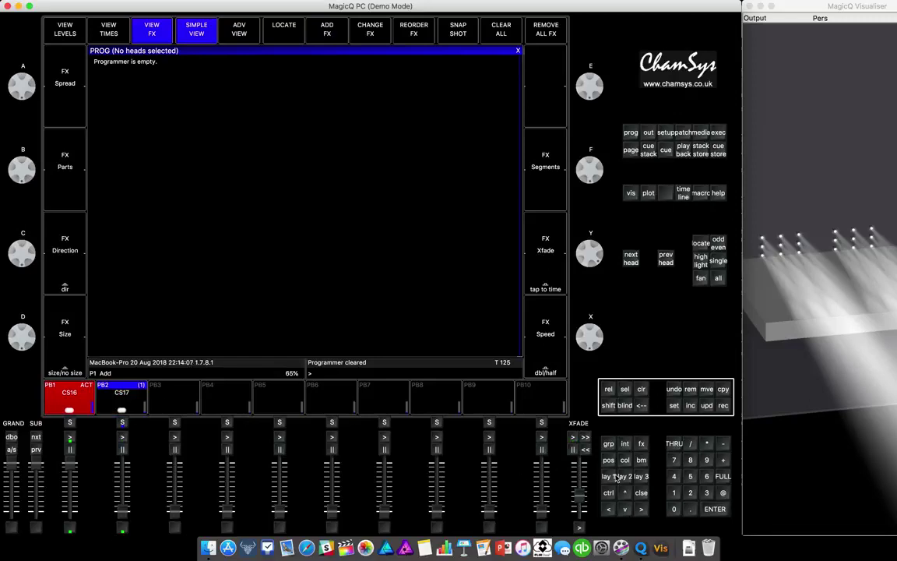
# Add the Dim Chase intensity effect to the LED group again and set its add mode to Minus
pyautogui.hotkey('ctrl', '1')
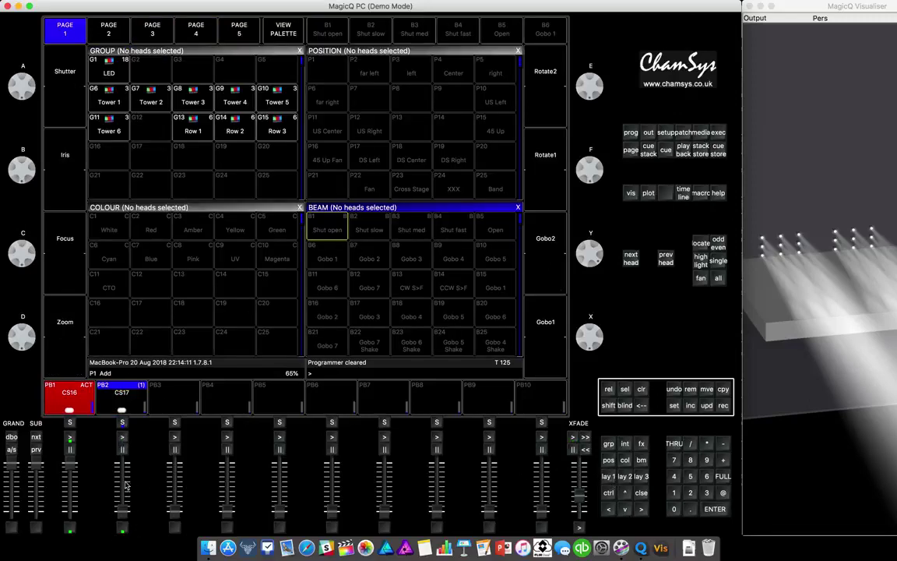
pyautogui.moveTo(70, 462)
pyautogui.mouseDown()
pyautogui.moveTo(68, 475)
pyautogui.moveTo(74, 445)
pyautogui.mouseUp()
pyautogui.click(97, 70)
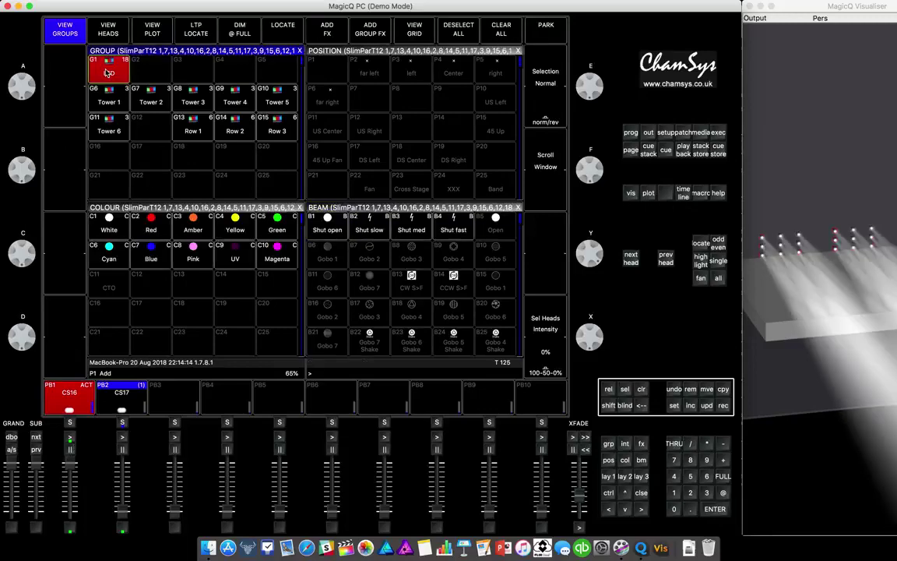
pyautogui.click(643, 446)
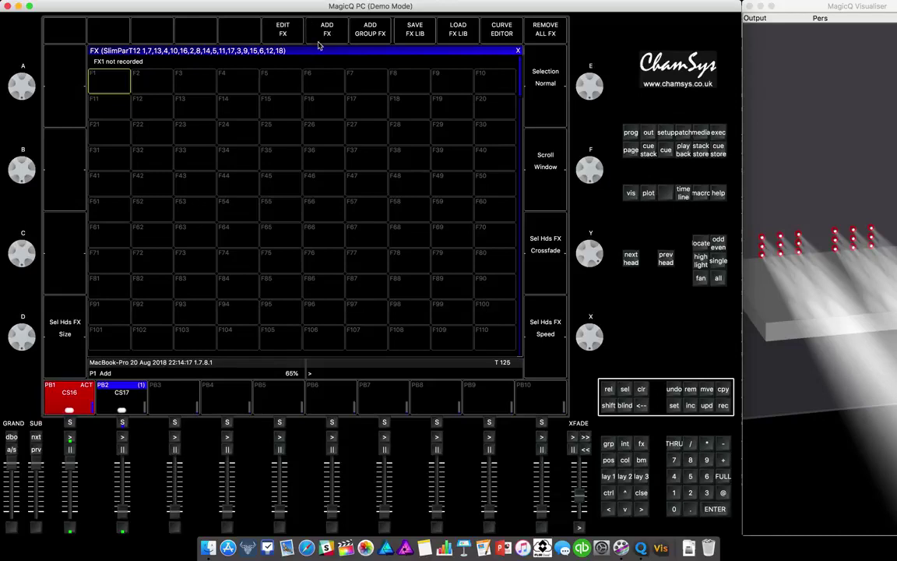
pyautogui.click(287, 35)
pyautogui.click(148, 82)
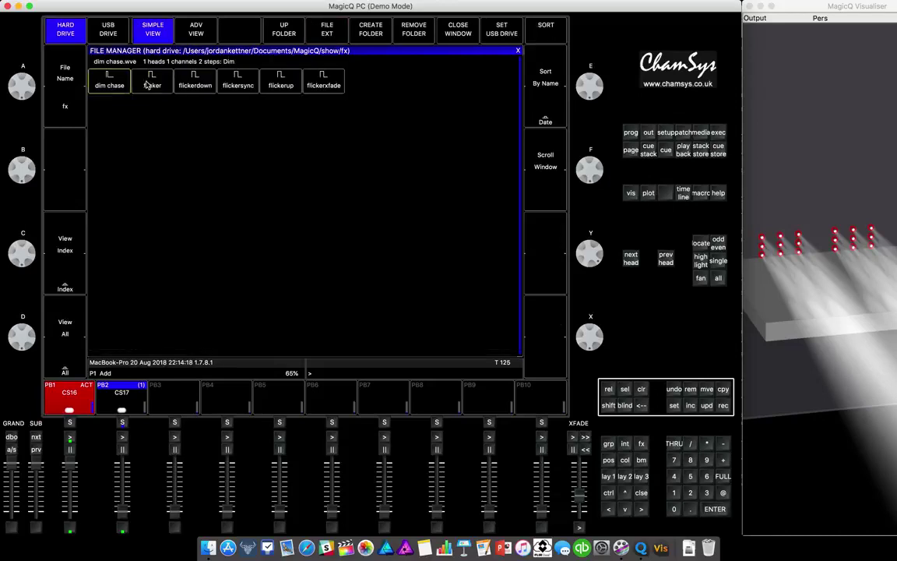
pyautogui.click(98, 73)
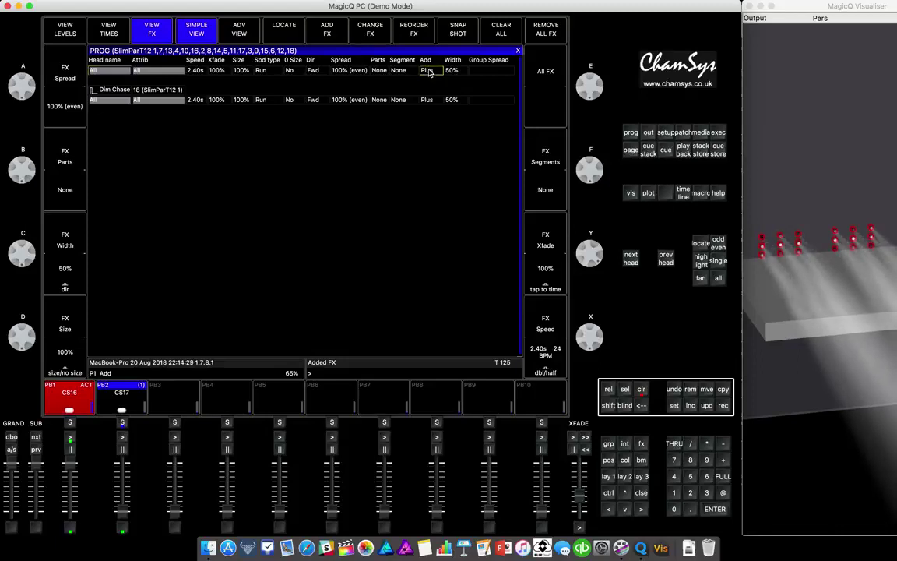
pyautogui.click(427, 70)
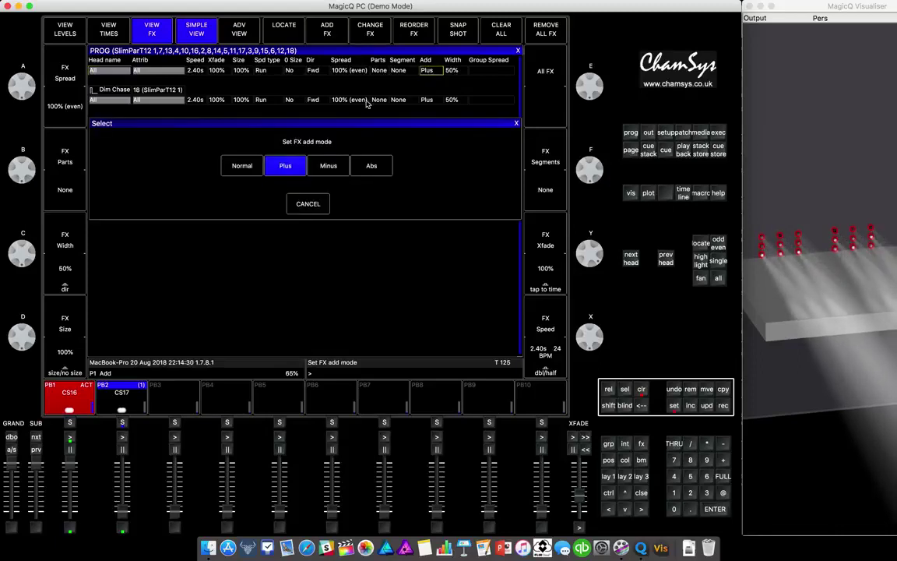
pyautogui.click(330, 169)
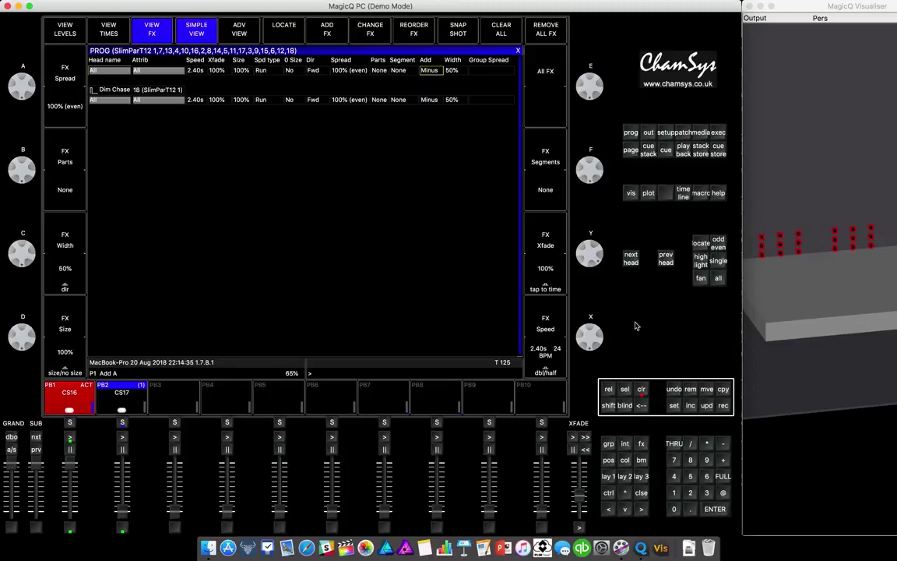
# Record the Minus-mode Dim Chase onto playback 3 and clear the programmer
pyautogui.click(723, 405)
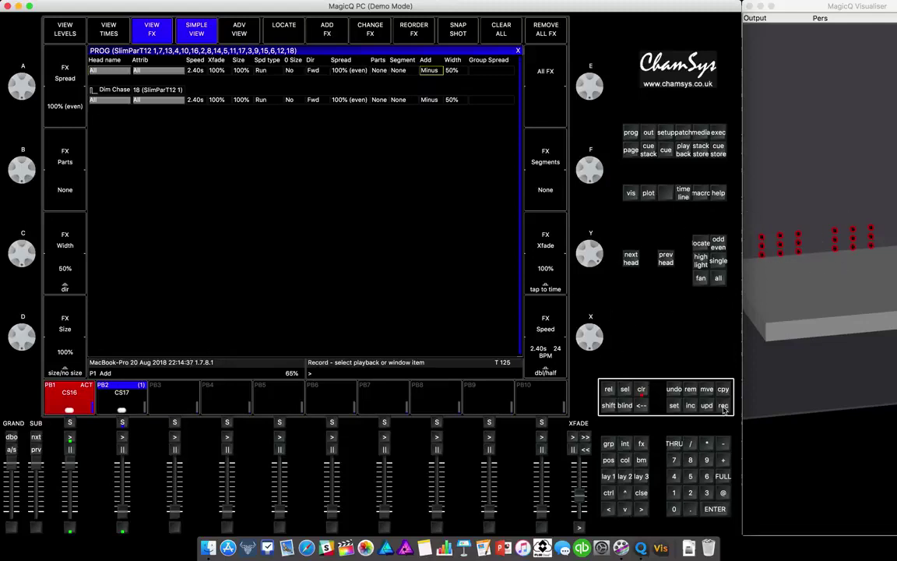
pyautogui.click(175, 423)
pyautogui.click(643, 391)
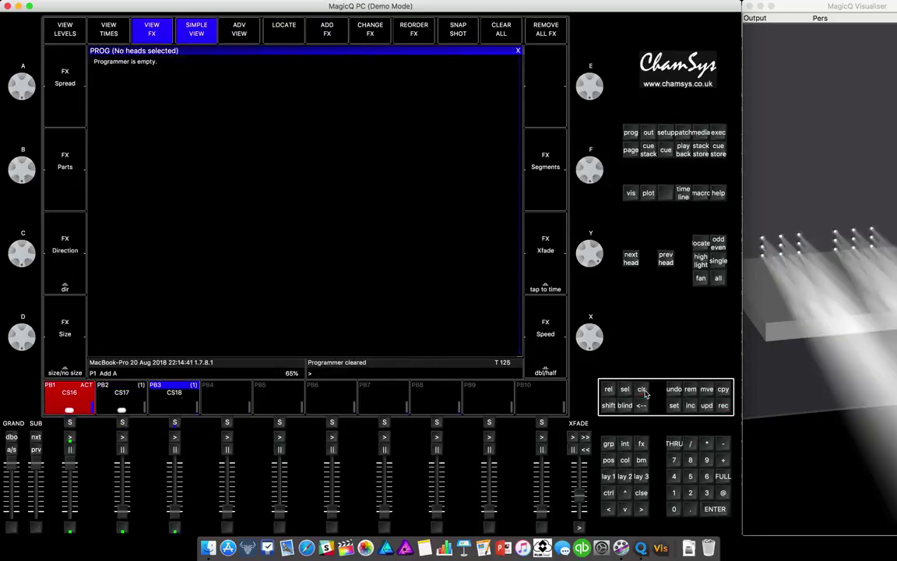
# Check the playback setup option that lets intensity (HTP) FX subtract, and return to the palette layout
pyautogui.click(671, 134)
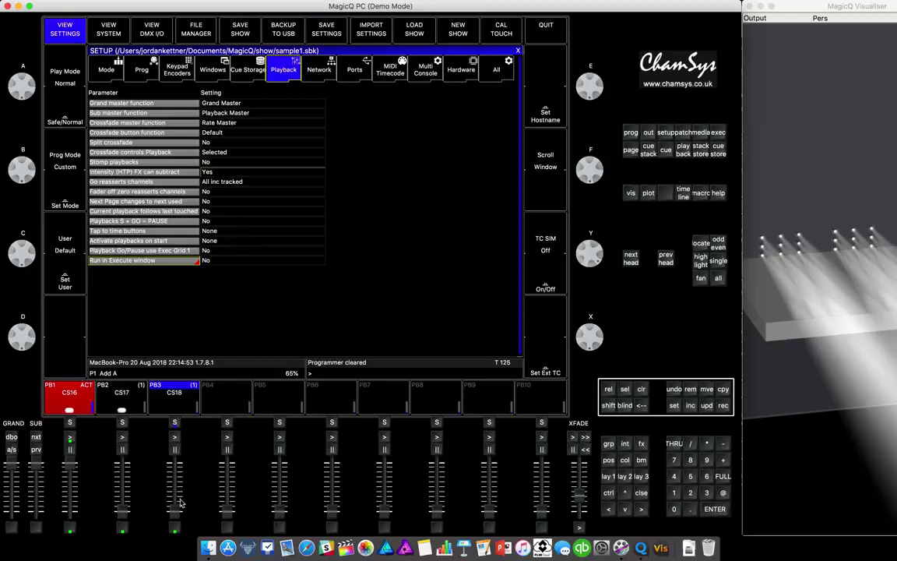
pyautogui.click(605, 478)
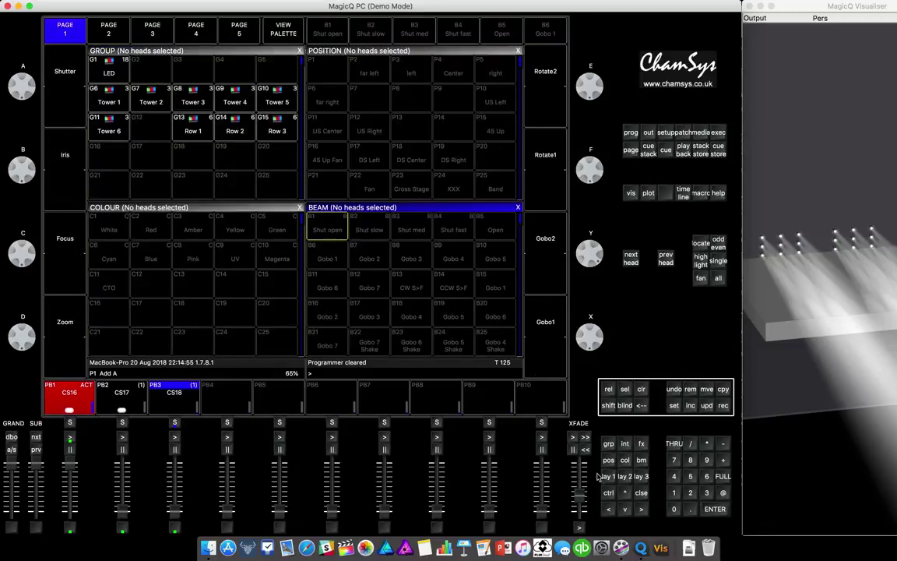
# Test the subtractive chase on playback 3 over playback 1, trying both playbacks at full and reduced levels
pyautogui.click(175, 439)
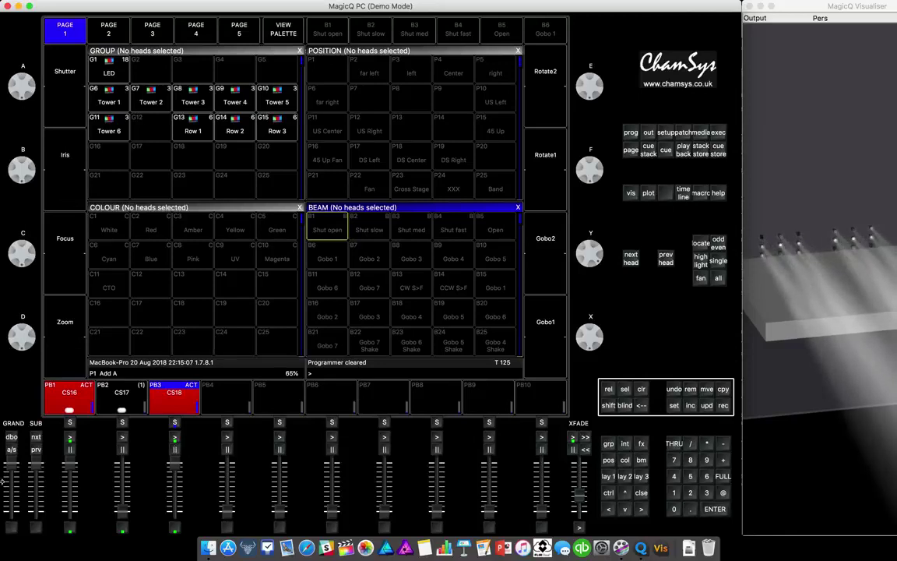
pyautogui.moveTo(70, 473); pyautogui.dragTo(70, 489)
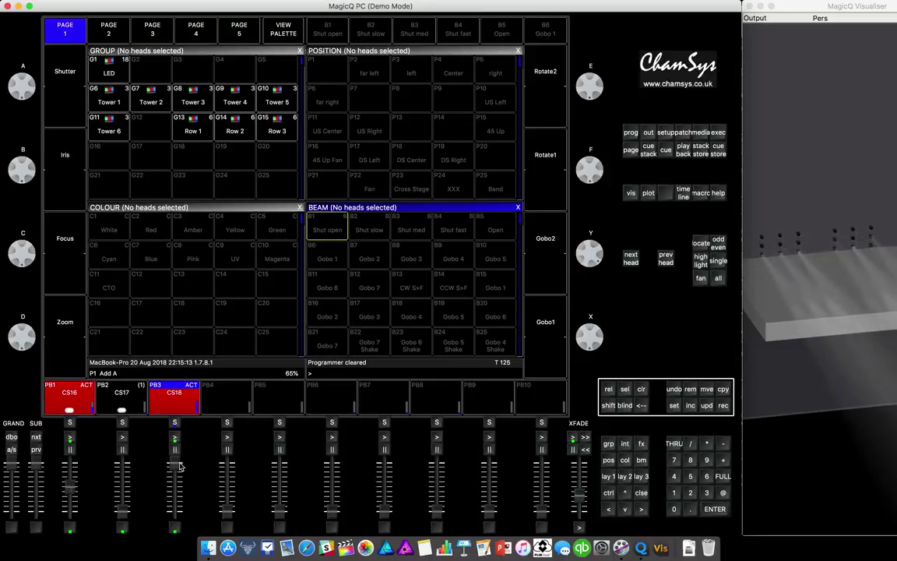
pyautogui.moveTo(161, 446); pyautogui.dragTo(178, 496)
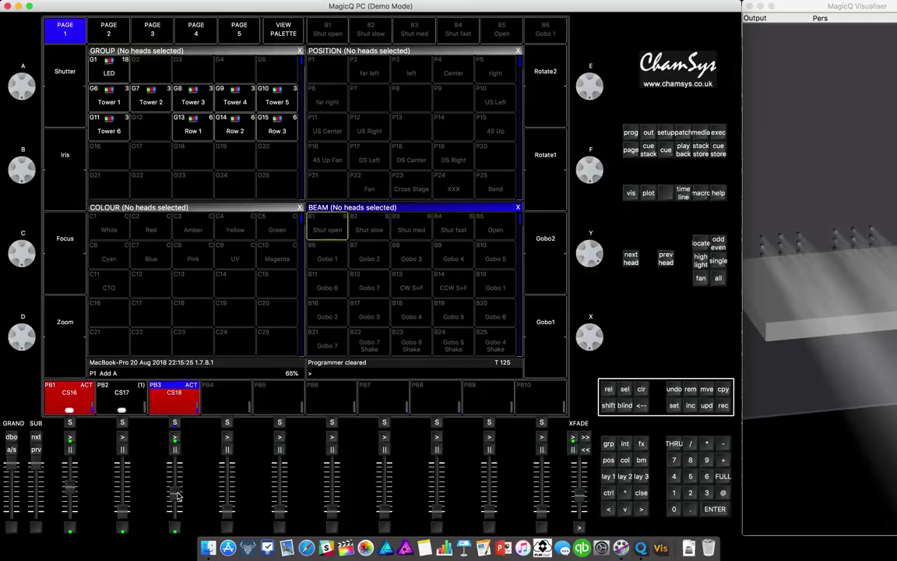
pyautogui.moveTo(177, 496); pyautogui.dragTo(167, 533)
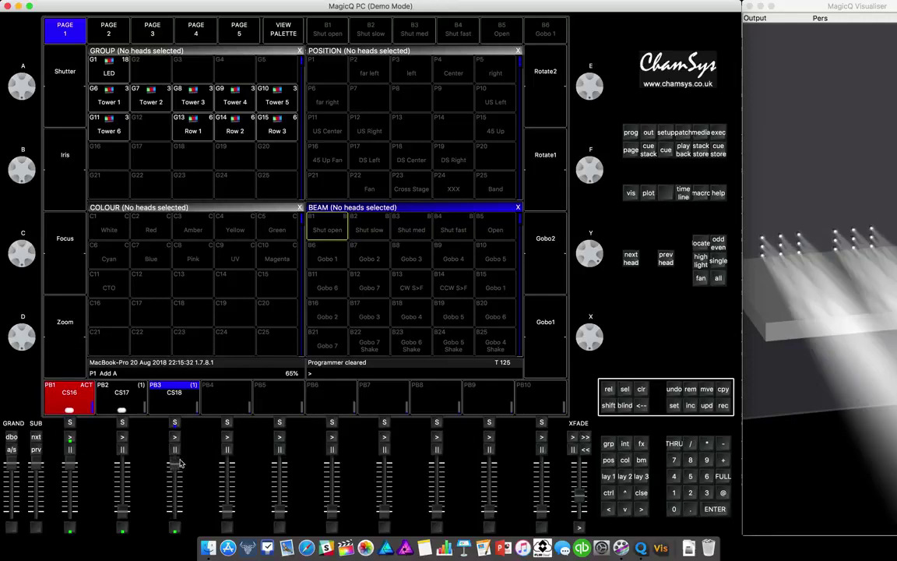
pyautogui.click(174, 436)
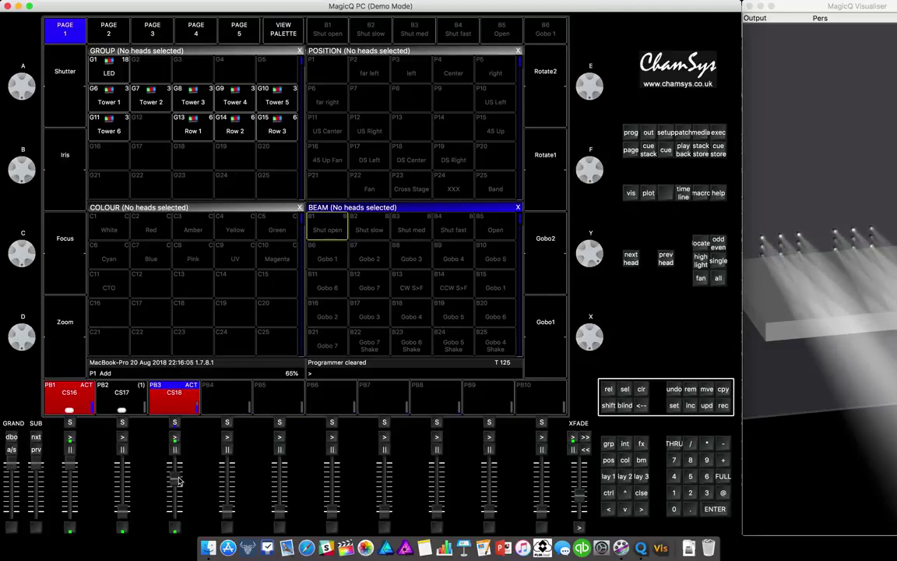
# Add the Dim Chase intensity effect to the LED group
pyautogui.click(124, 64)
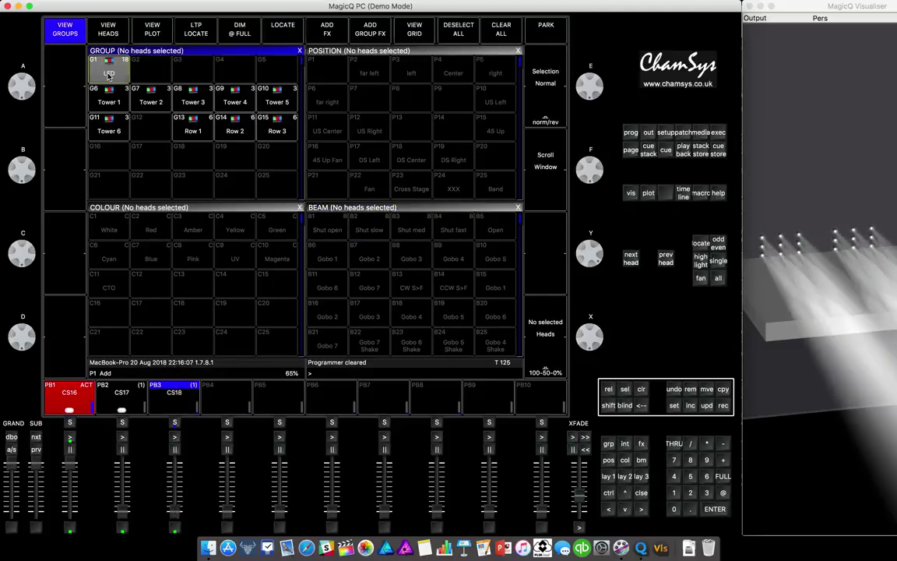
pyautogui.click(642, 445)
pyautogui.click(327, 32)
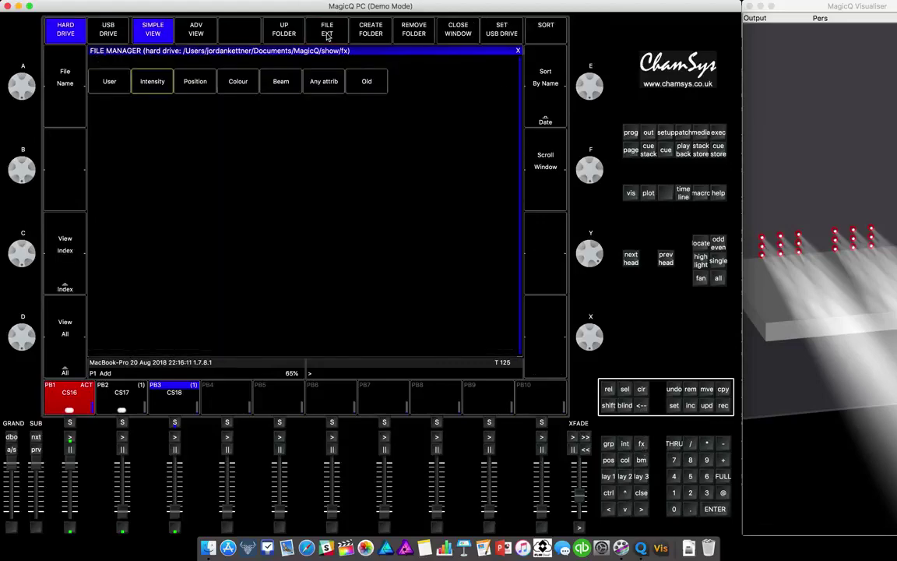
pyautogui.click(134, 73)
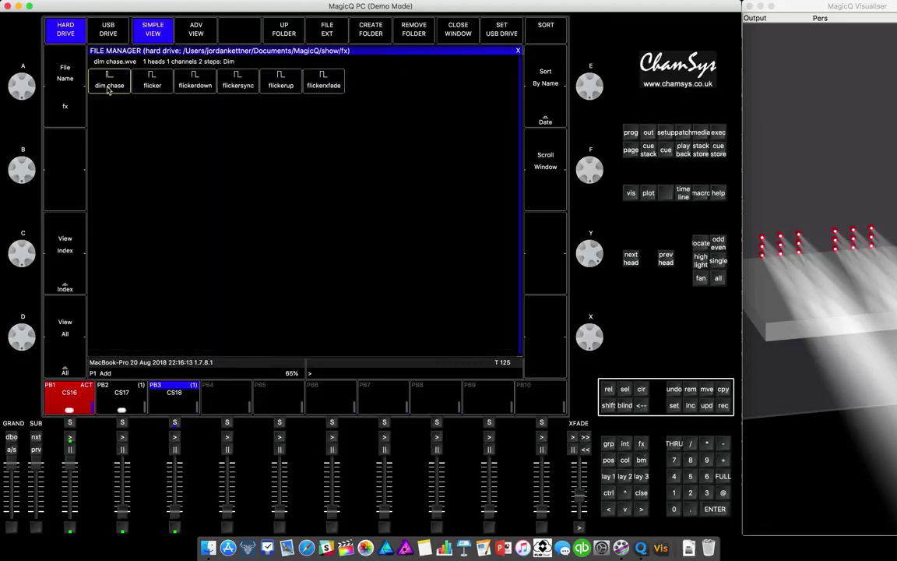
pyautogui.click(109, 87)
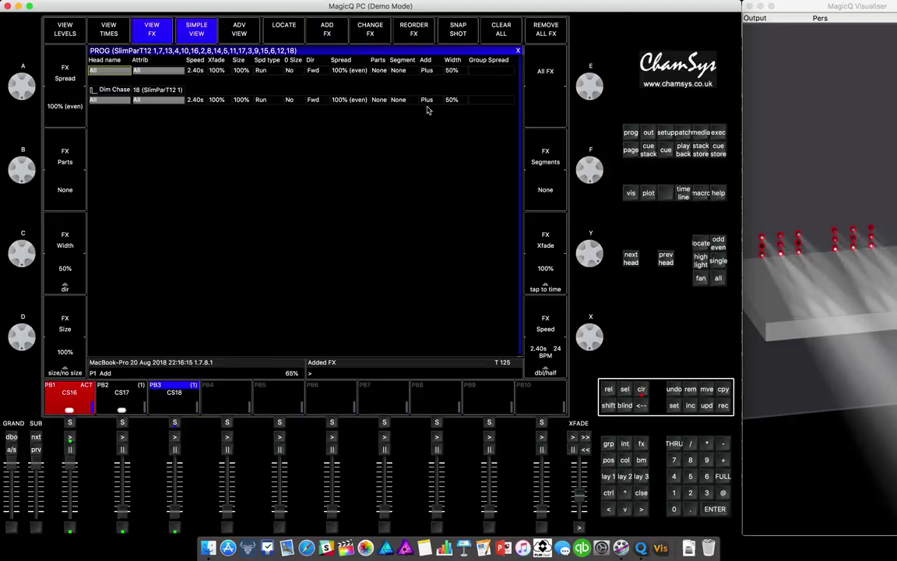
# Try the chase with parts and segments in 2's and the heads reordered into centre, and clear the programmer
pyautogui.click(65, 191)
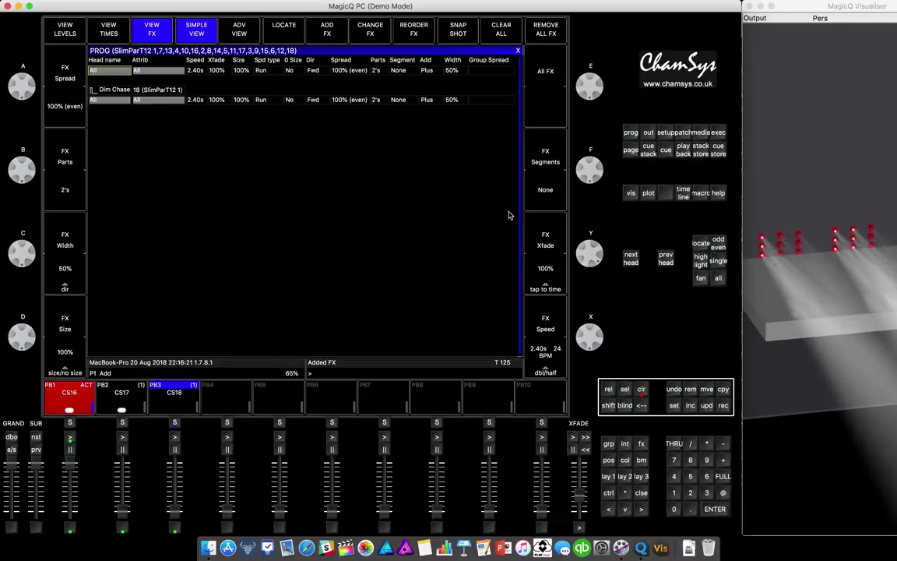
pyautogui.click(550, 191)
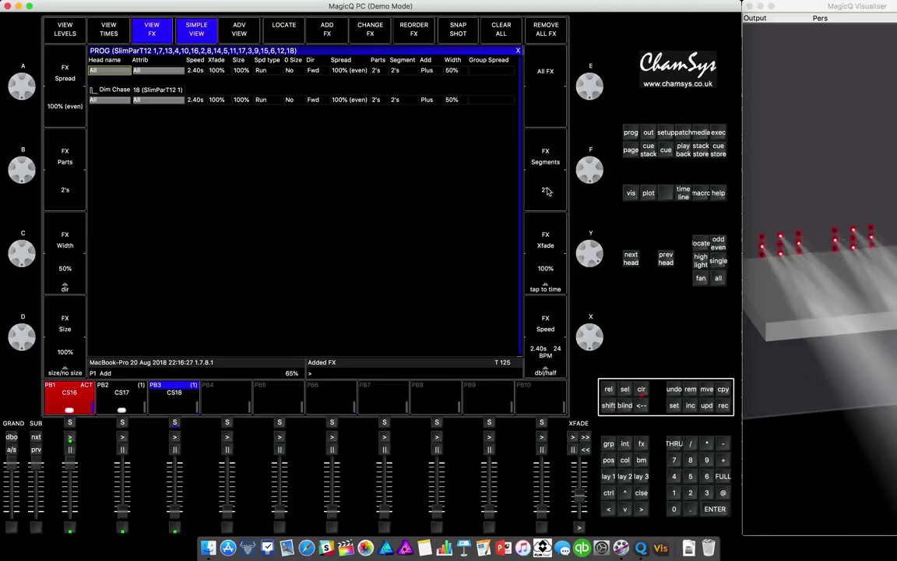
pyautogui.click(420, 31)
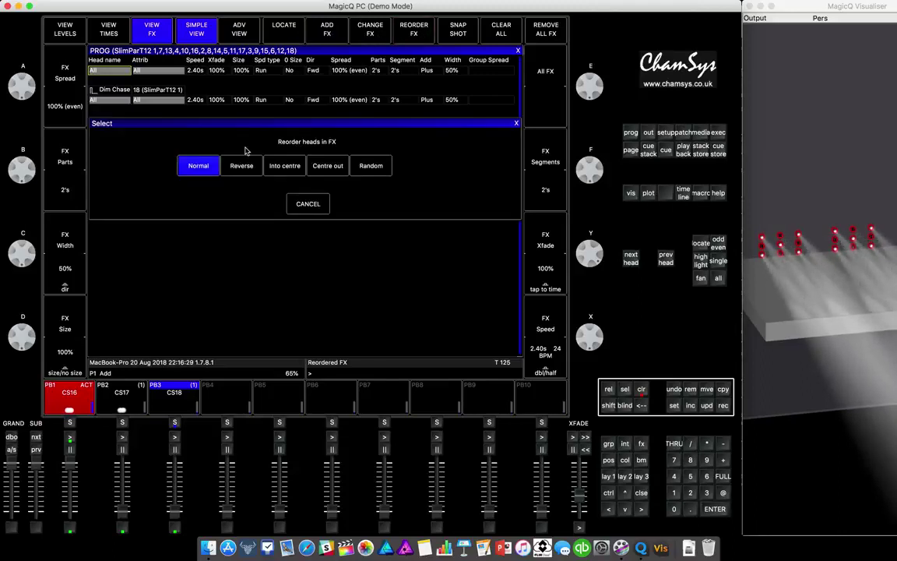
pyautogui.click(285, 166)
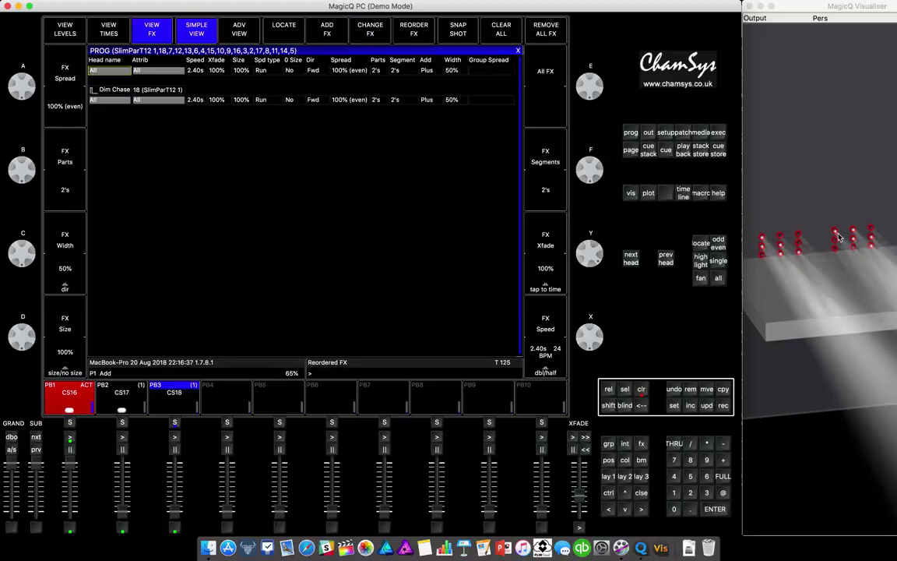
pyautogui.click(641, 389)
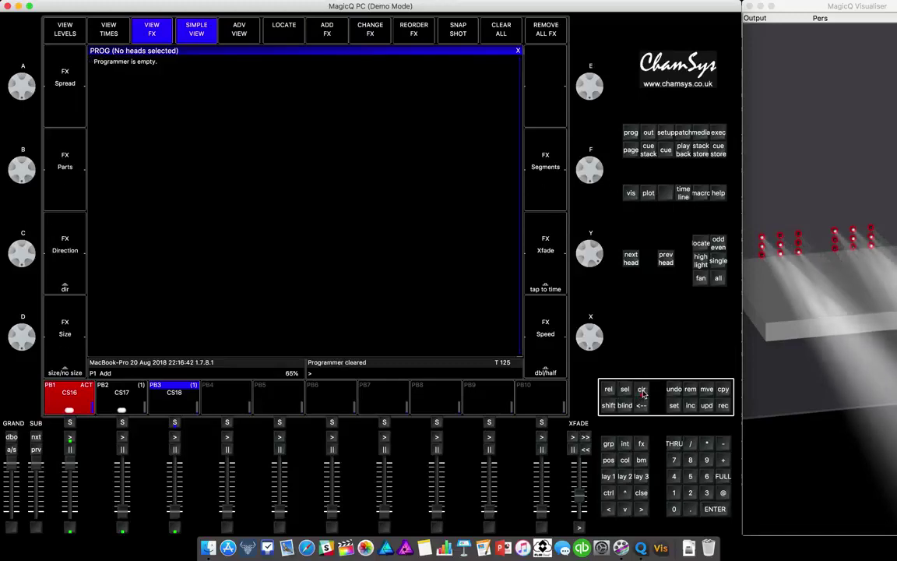
# Return to the palette layout and step through the Tower 1 to Tower 6 groups one at a time
pyautogui.click(608, 477)
pyautogui.click(106, 94)
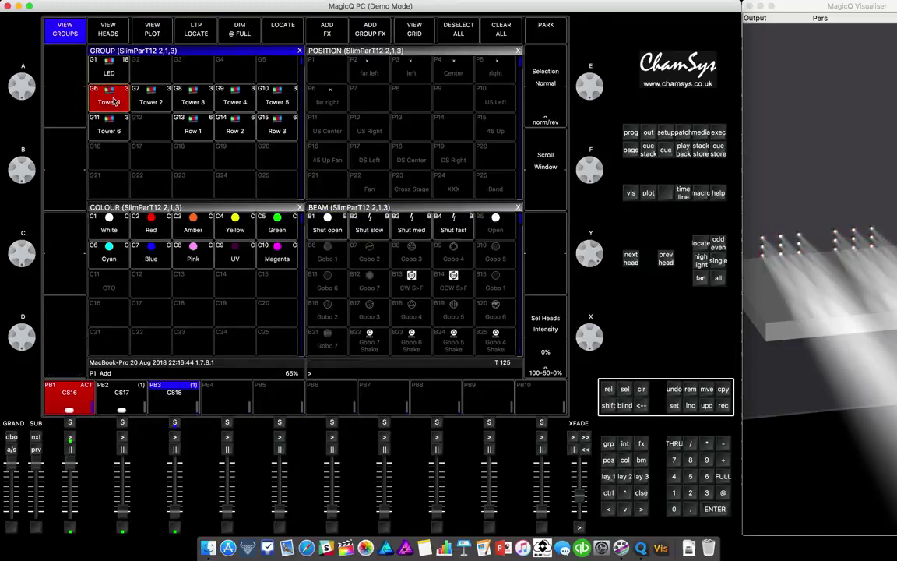
pyautogui.click(162, 107)
pyautogui.click(184, 92)
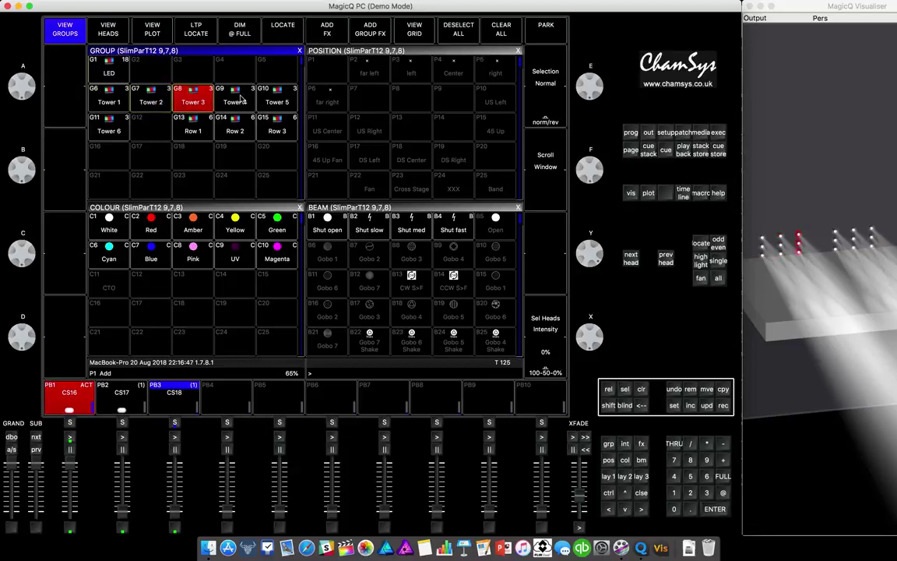
pyautogui.click(220, 91)
pyautogui.click(286, 104)
pyautogui.click(114, 130)
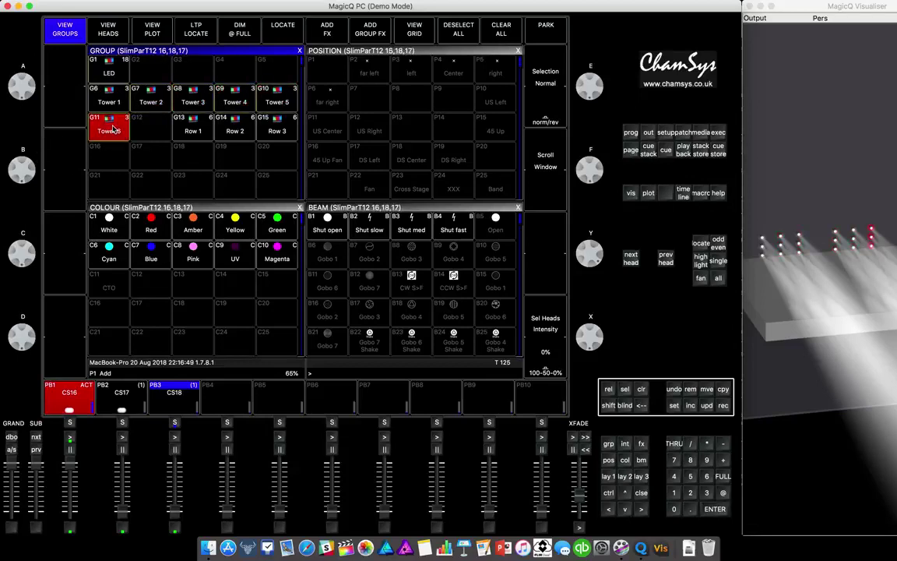
# Select Tower 1 through Tower 6 together and add the Dim Chase intensity effect, using the FX on groups
pyautogui.click(113, 105)
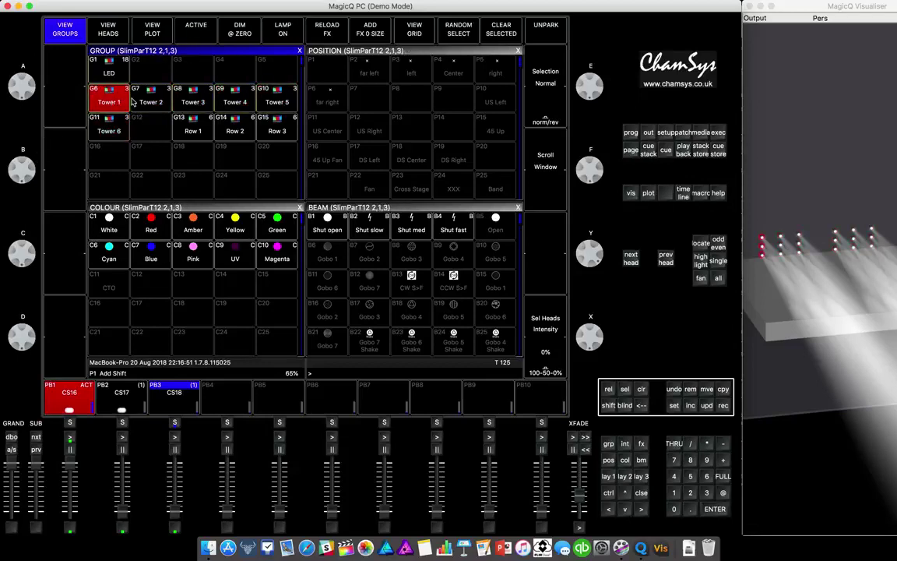
pyautogui.keyDown('shift'); pyautogui.click(151, 99); pyautogui.keyUp('shift')
pyautogui.keyDown('shift'); pyautogui.click(193, 99); pyautogui.keyUp('shift')
pyautogui.keyDown('shift'); pyautogui.click(226, 99); pyautogui.keyUp('shift')
pyautogui.keyDown('shift'); pyautogui.click(265, 96); pyautogui.keyUp('shift')
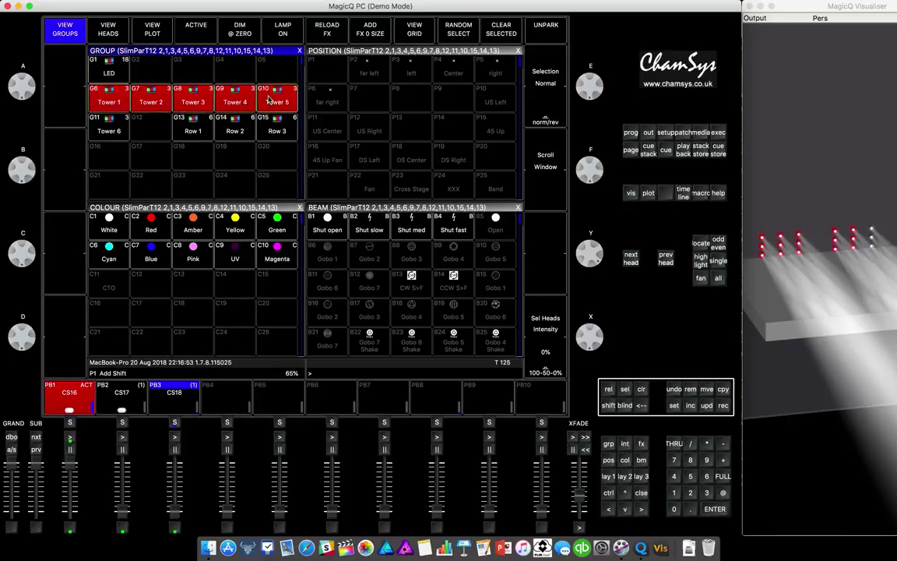
pyautogui.keyDown('shift'); pyautogui.click(101, 125); pyautogui.keyUp('shift')
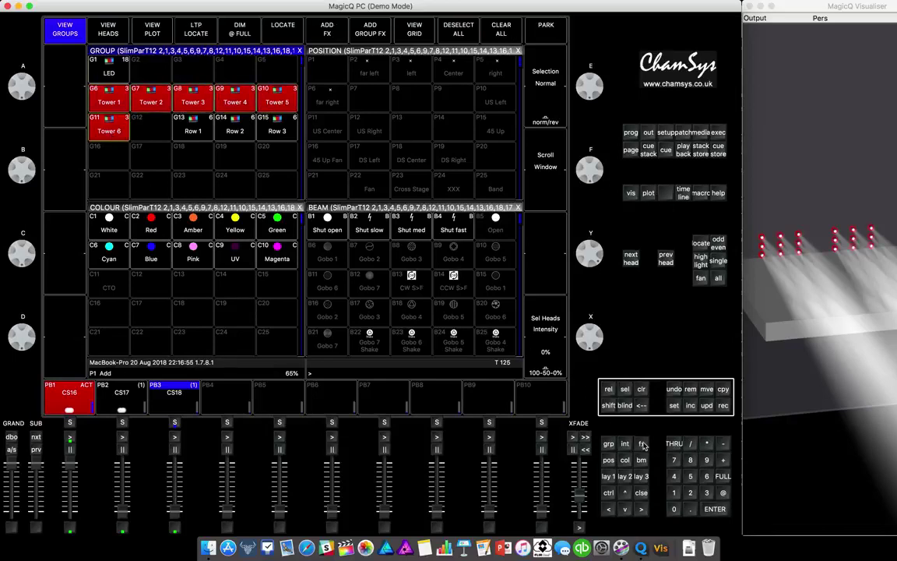
pyautogui.click(642, 443)
pyautogui.click(285, 31)
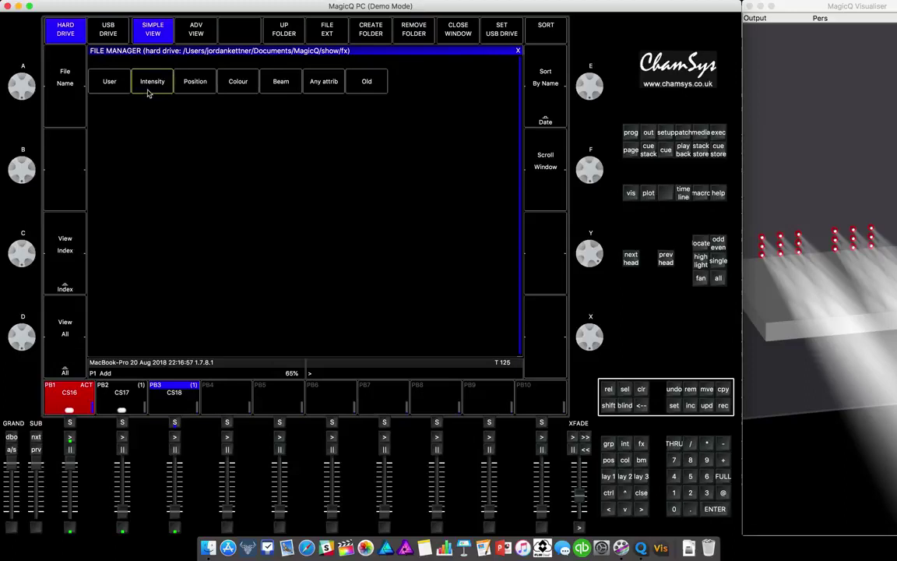
pyautogui.click(152, 84)
pyautogui.click(110, 84)
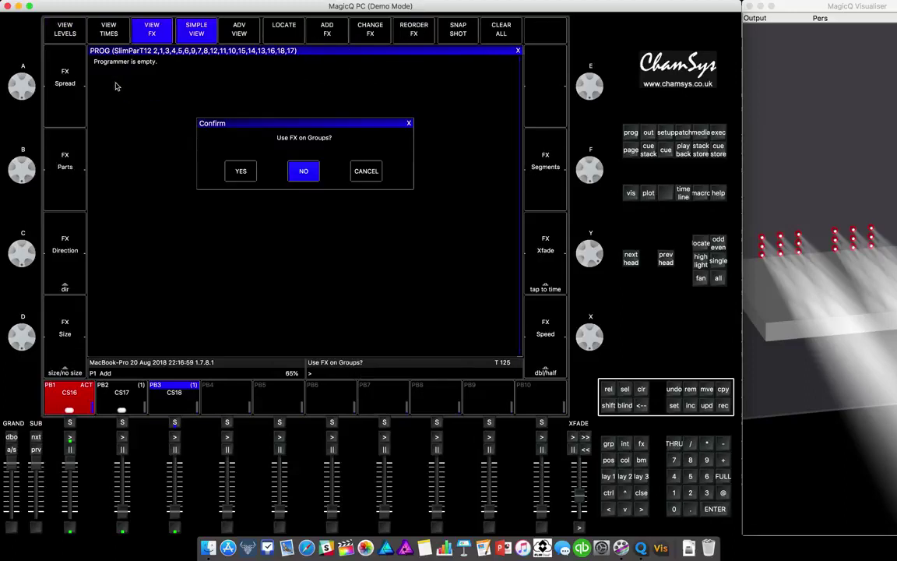
pyautogui.click(241, 172)
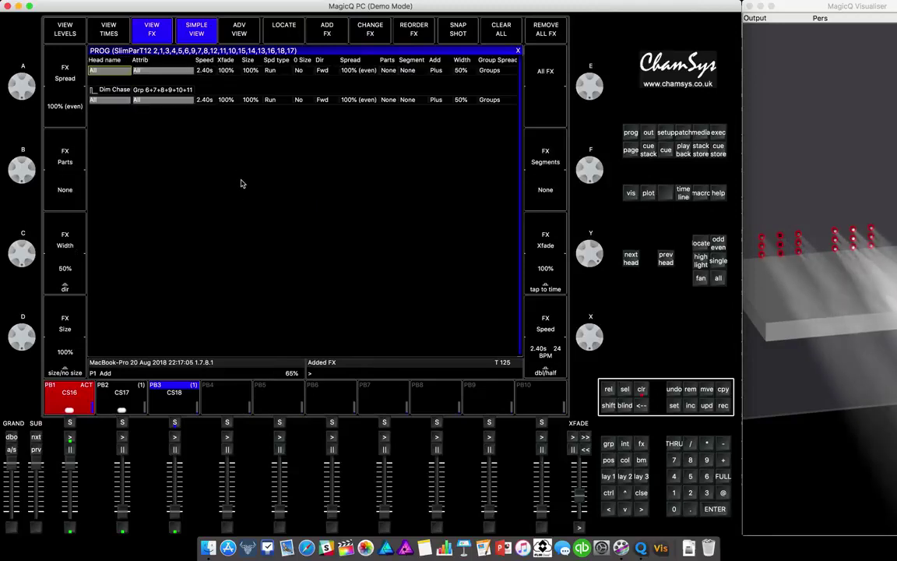
# Set the tower chase's parts to 2's, its crossfade to 35% and its speed to 0.60 s
pyautogui.click(68, 190)
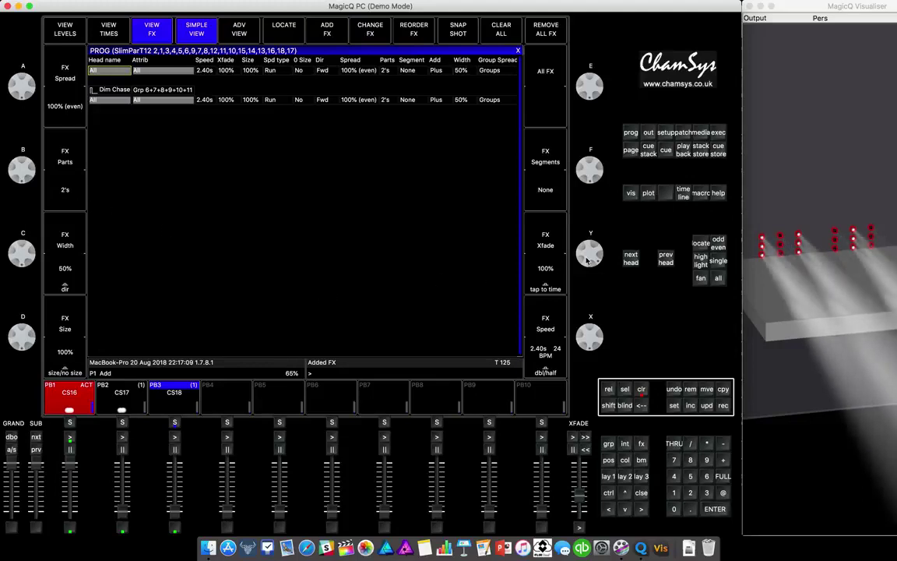
pyautogui.moveTo(590, 253); pyautogui.dragTo(537, 234)
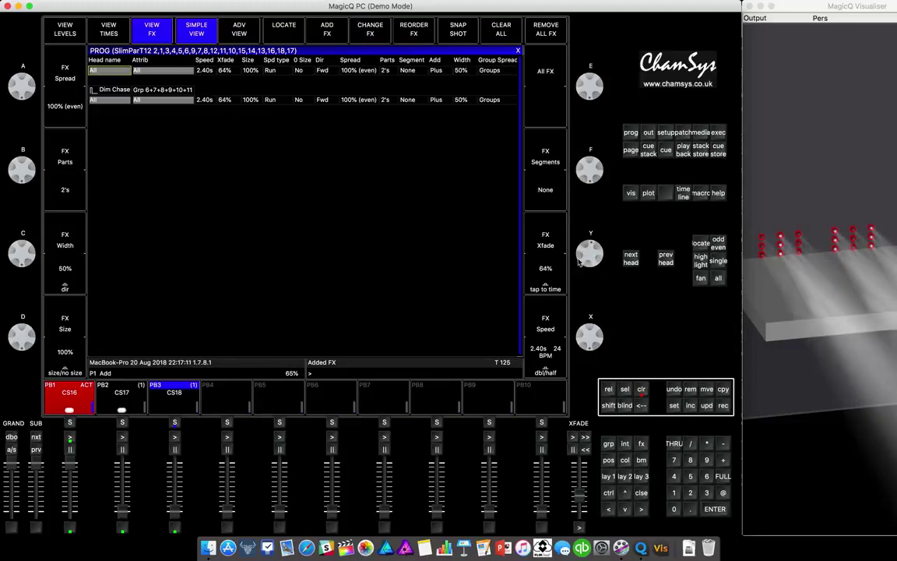
pyautogui.moveTo(589, 253); pyautogui.dragTo(589, 265)
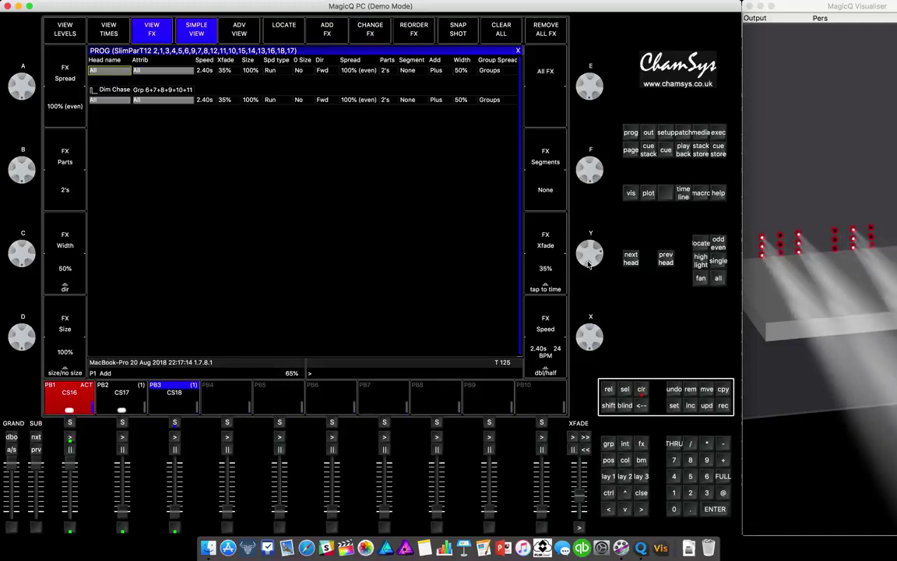
pyautogui.click(545, 372)
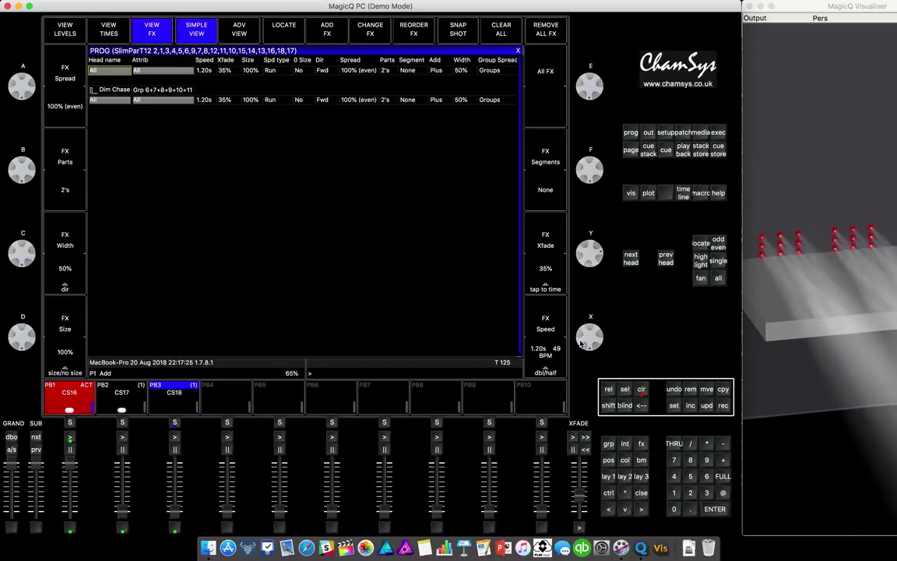
pyautogui.click(549, 328)
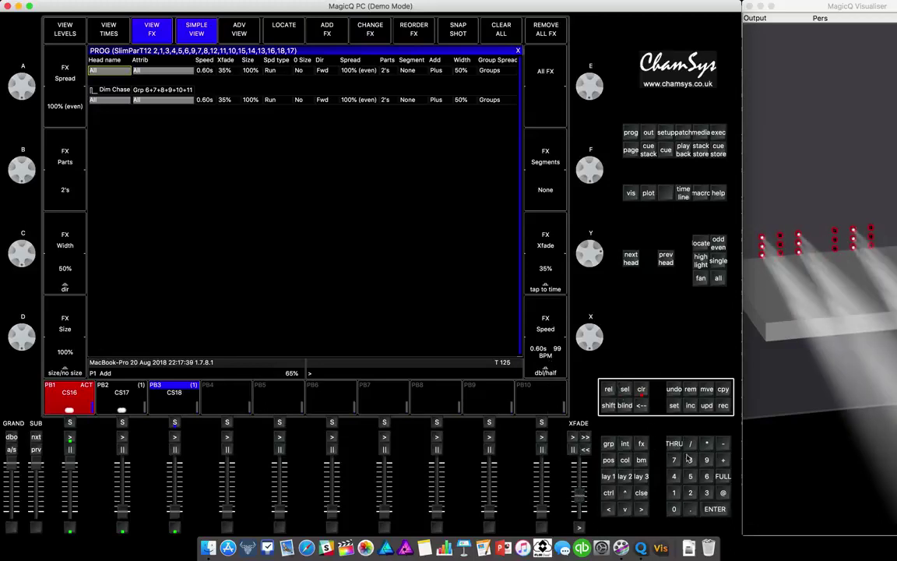
# Set the tower chase's add mode to Minus
pyautogui.click(723, 406)
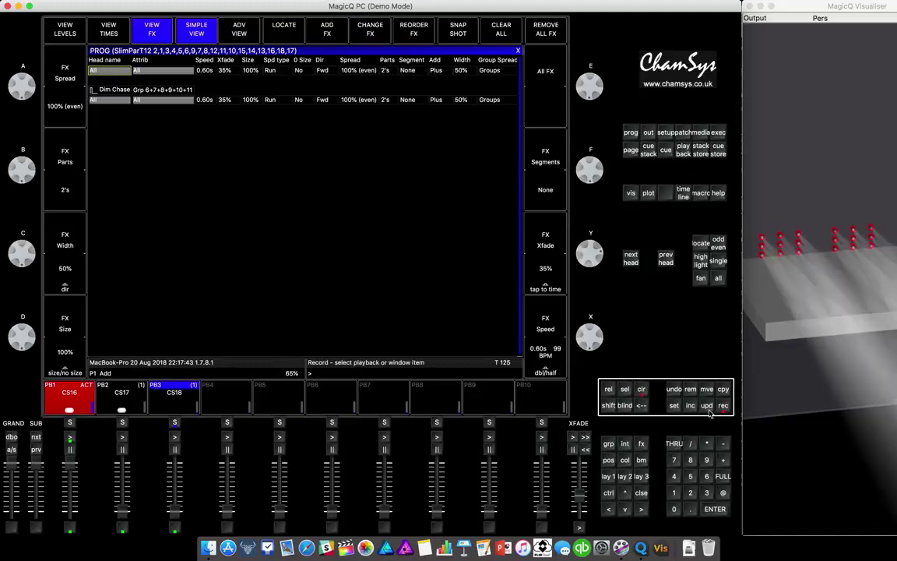
pyautogui.click(382, 327)
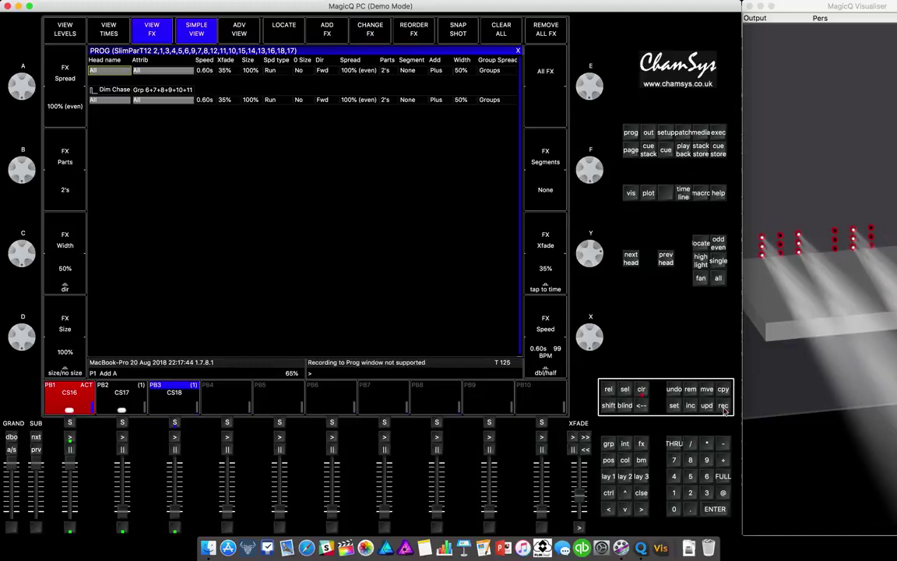
pyautogui.click(437, 71)
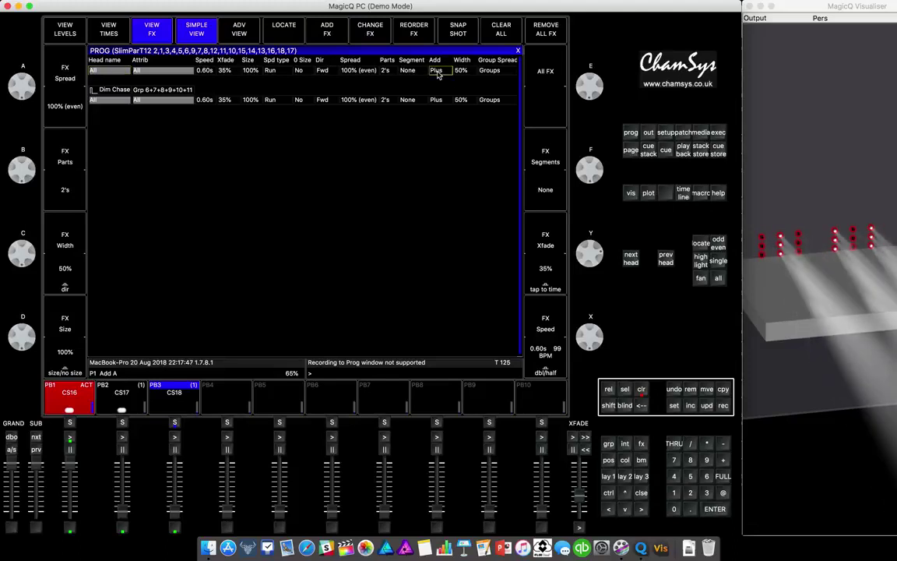
pyautogui.click(437, 74)
pyautogui.click(329, 168)
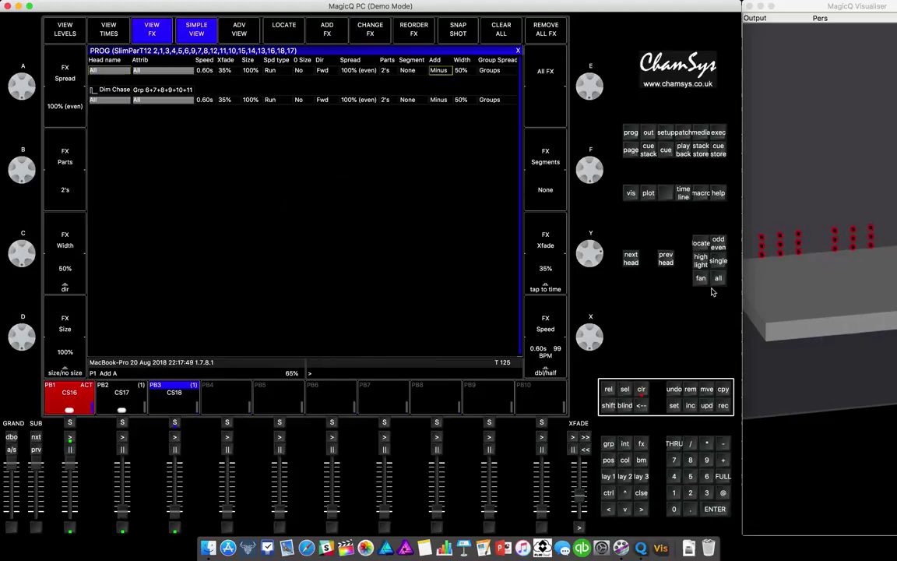
# Record the Minus-mode tower chase onto playback 4 and clear the programmer
pyautogui.click(723, 406)
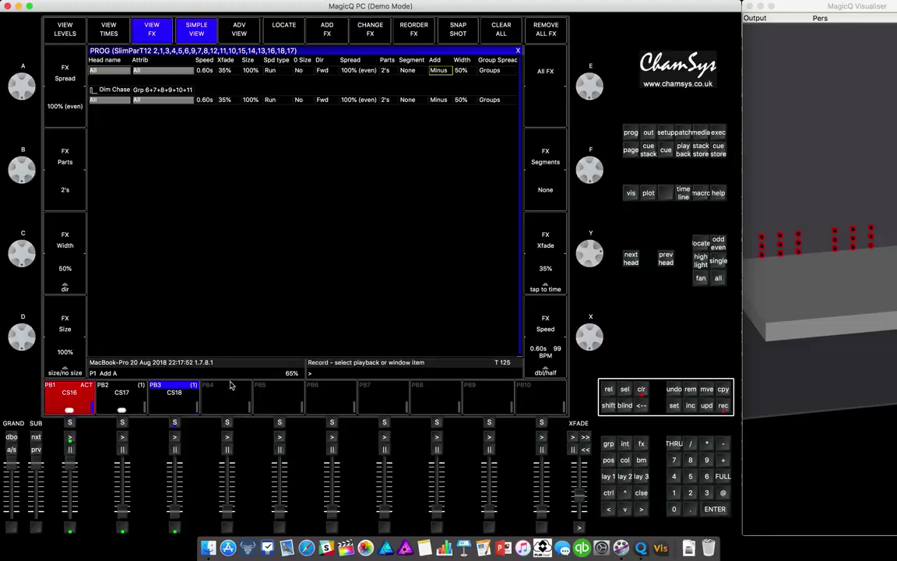
pyautogui.click(227, 425)
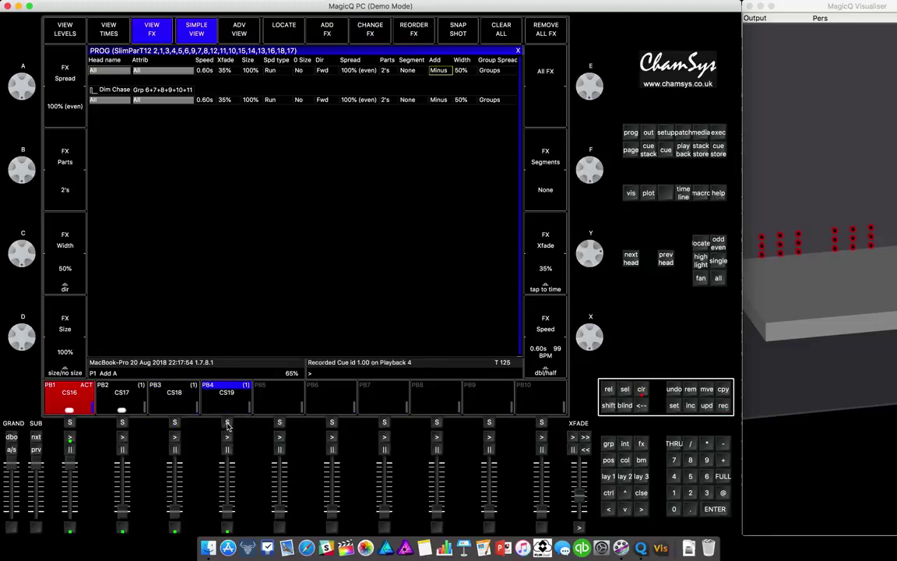
pyautogui.click(641, 389)
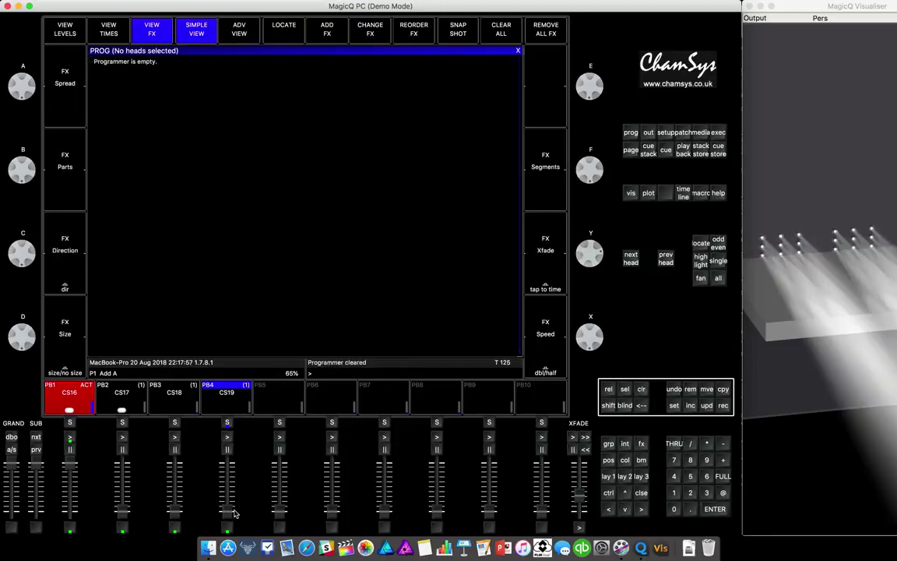
# Test the tower chase by raising playback 4 to full over playback 1 and lowering it back to zero
pyautogui.moveTo(230, 514); pyautogui.dragTo(227, 466)
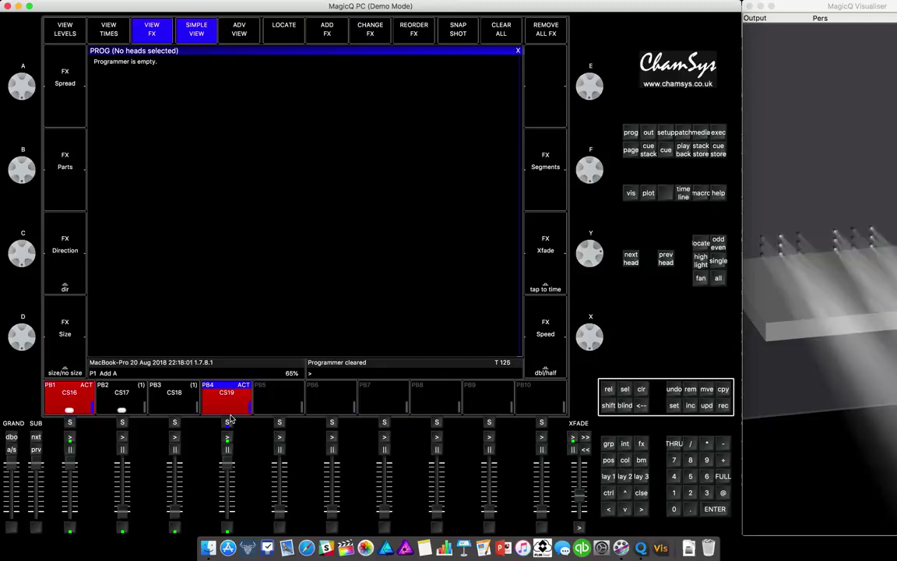
pyautogui.moveTo(228, 465); pyautogui.dragTo(227, 516)
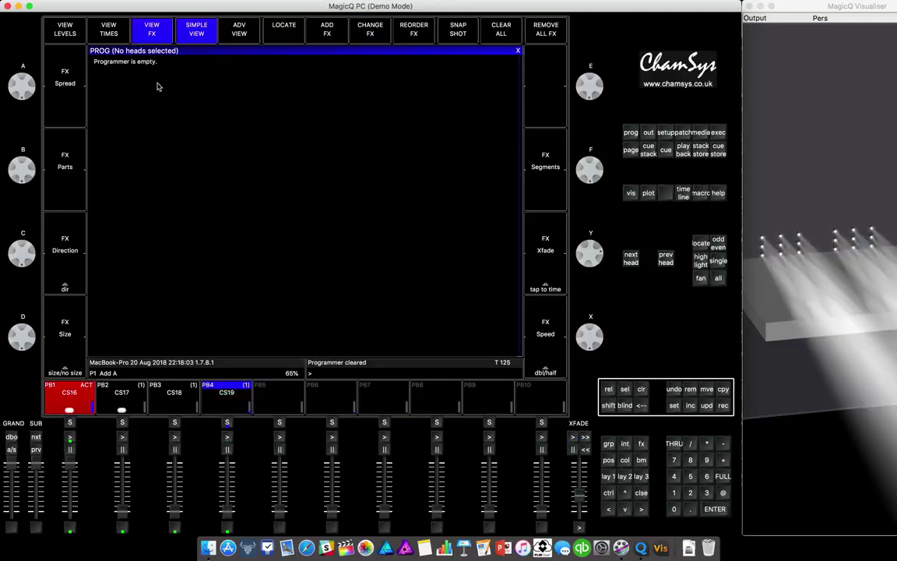
# Select groups Row 1, Row 2 and Row 3 and add a Dim Chase effect to them, applied on groups
pyautogui.click(608, 476)
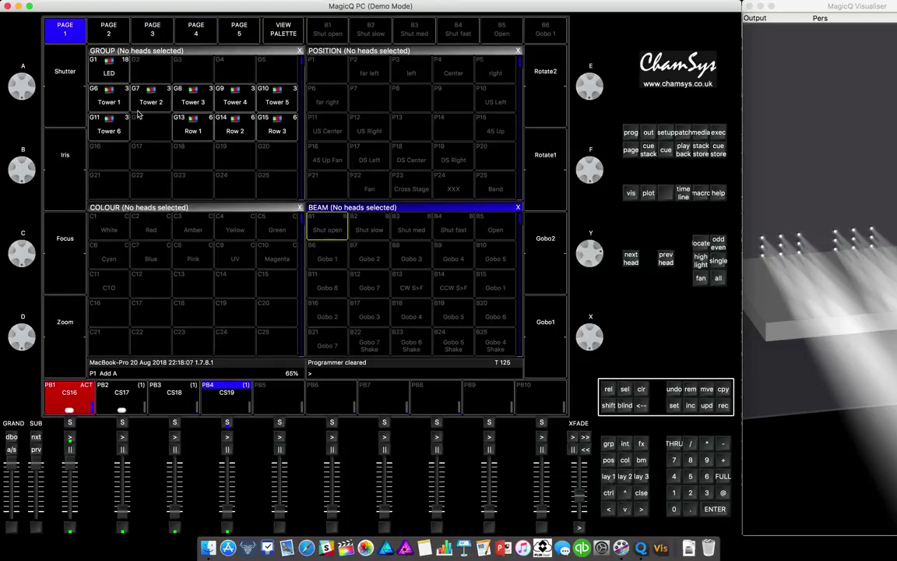
pyautogui.click(187, 121)
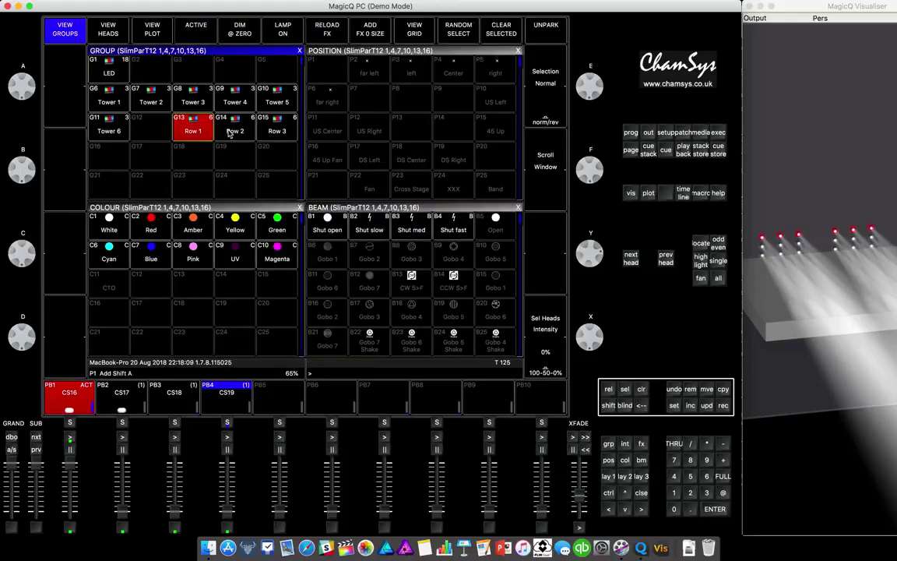
pyautogui.click(223, 123)
pyautogui.click(287, 134)
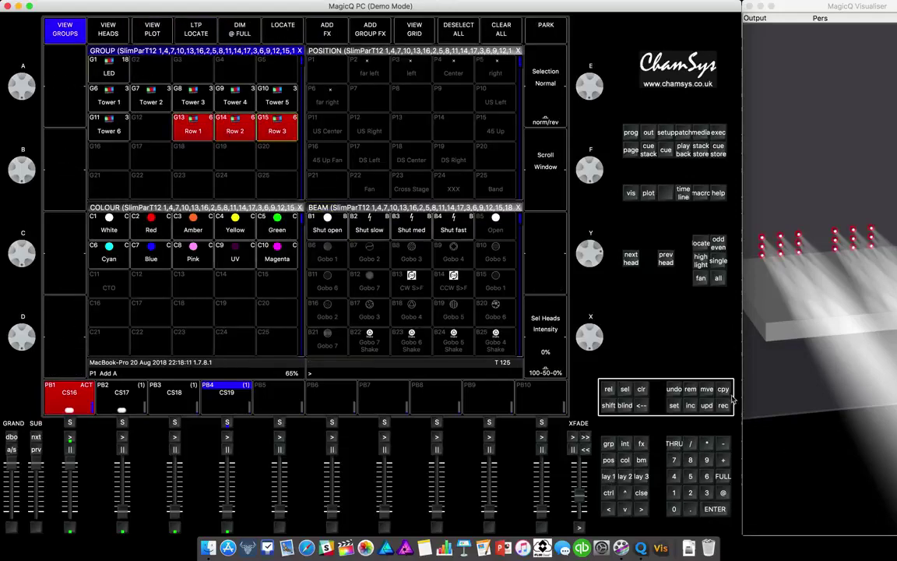
pyautogui.click(641, 443)
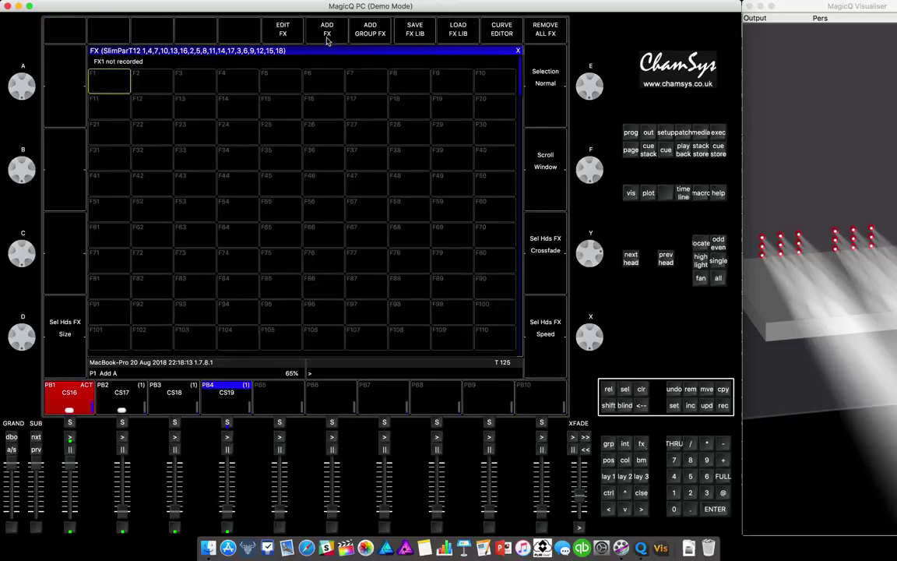
pyautogui.click(327, 34)
pyautogui.click(149, 77)
pyautogui.click(101, 83)
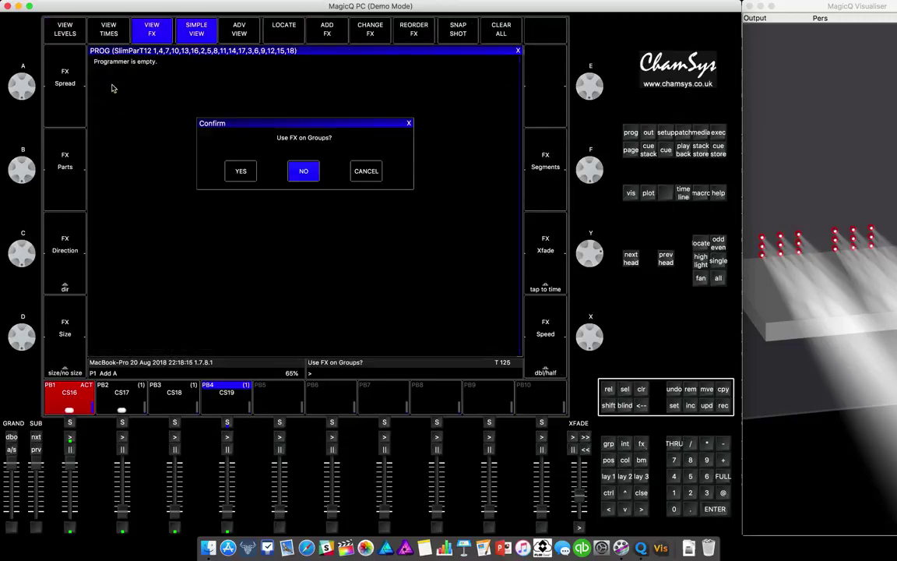
pyautogui.click(240, 170)
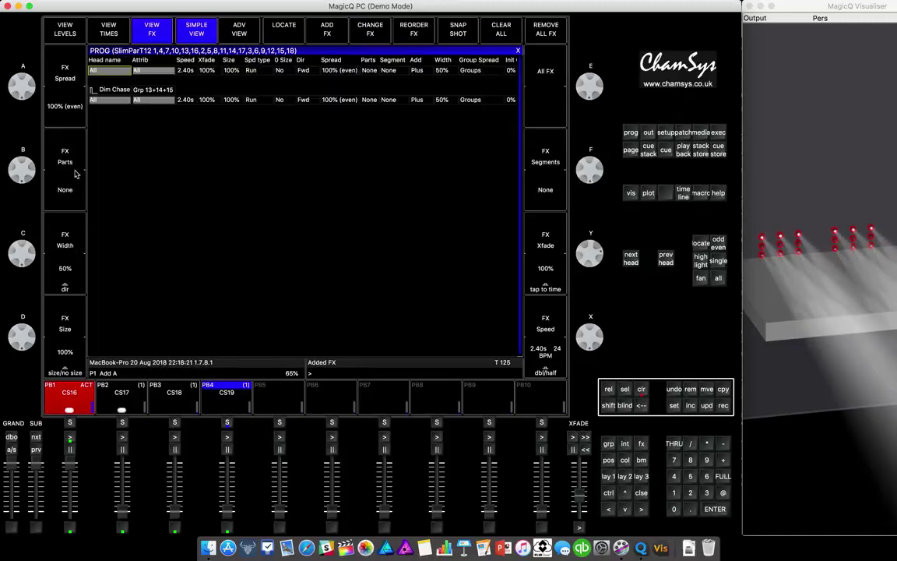
# Set the row chase's parts to 4's, its crossfade to 2% and its speed to 0.60 s
pyautogui.click(65, 194)
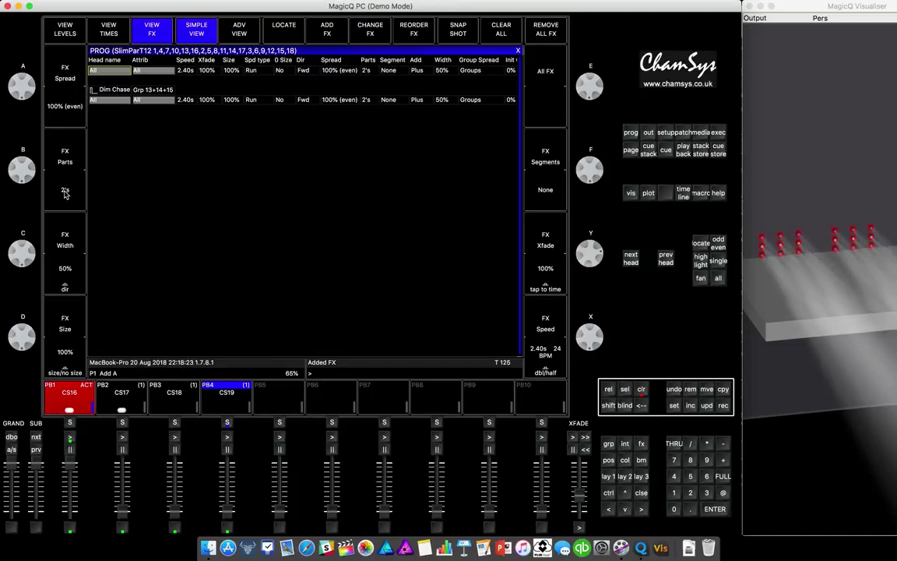
pyautogui.click(64, 193)
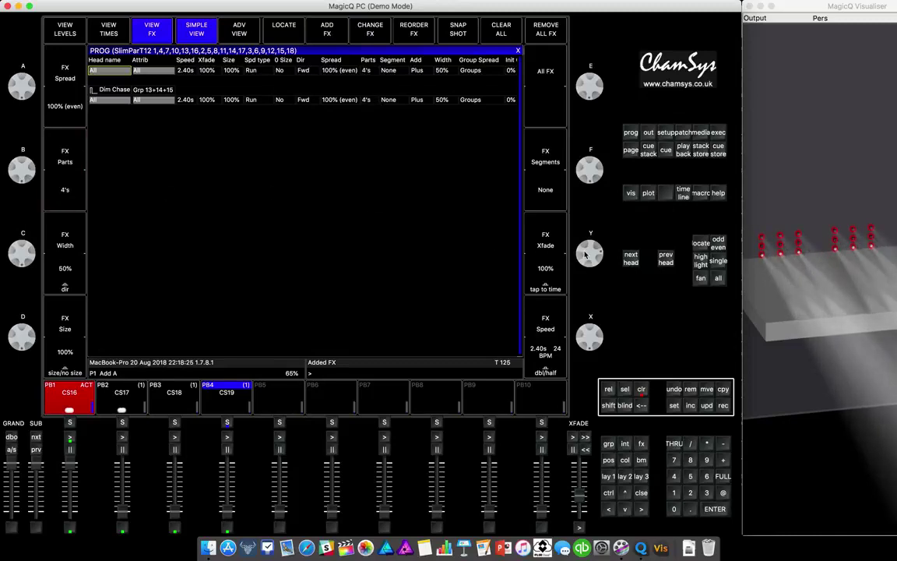
pyautogui.scroll(-3, 589, 253)
pyautogui.scroll(-5, 589, 253)
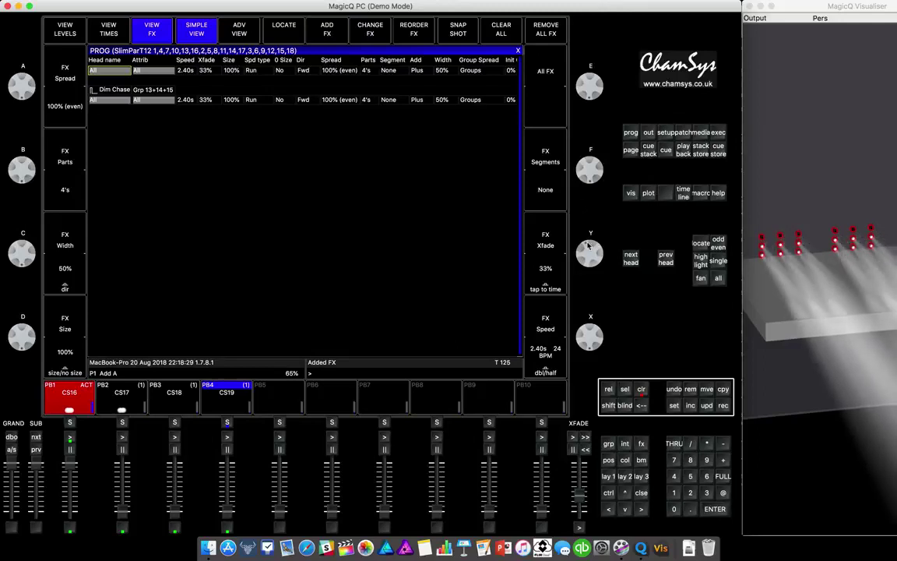
pyautogui.scroll(-3, 590, 234)
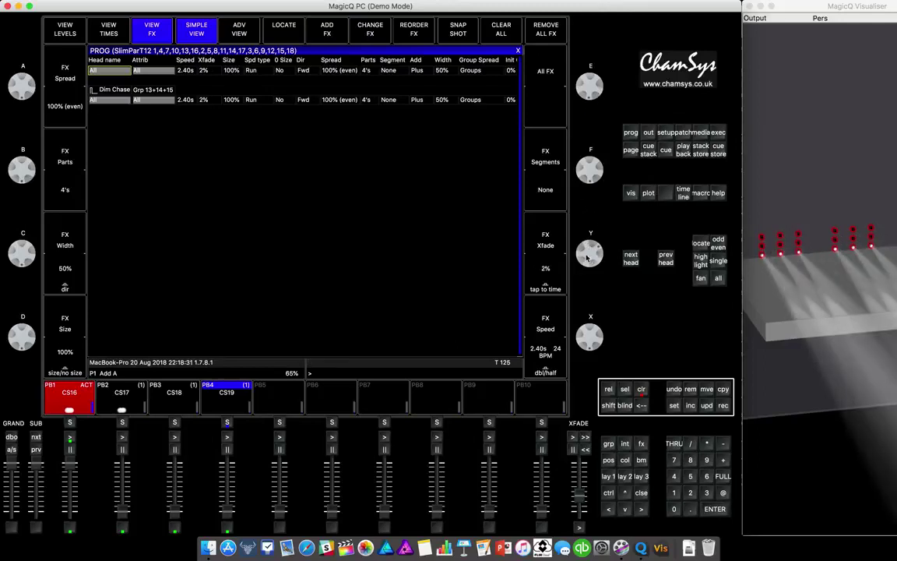
pyautogui.moveTo(569, 120); pyautogui.dragTo(569, 121)
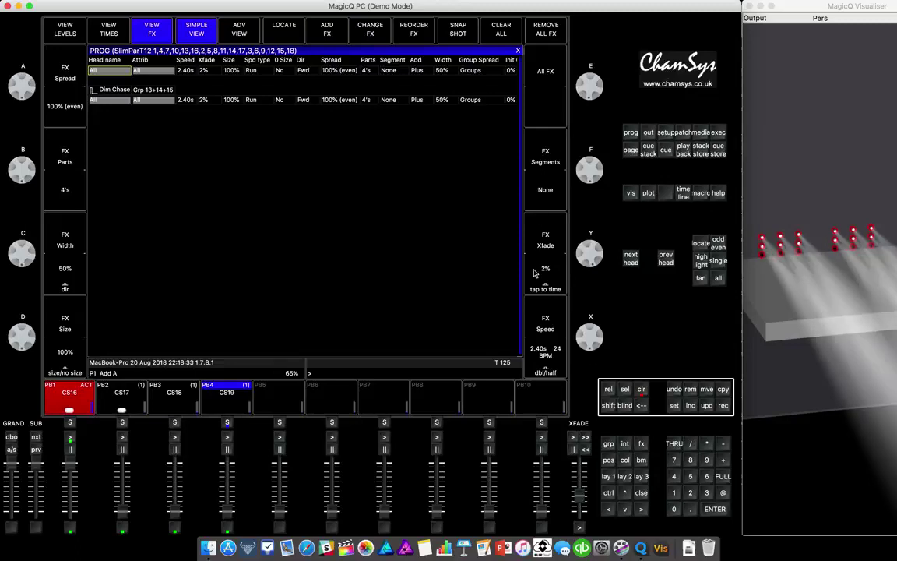
pyautogui.click(547, 313)
pyautogui.click(548, 313)
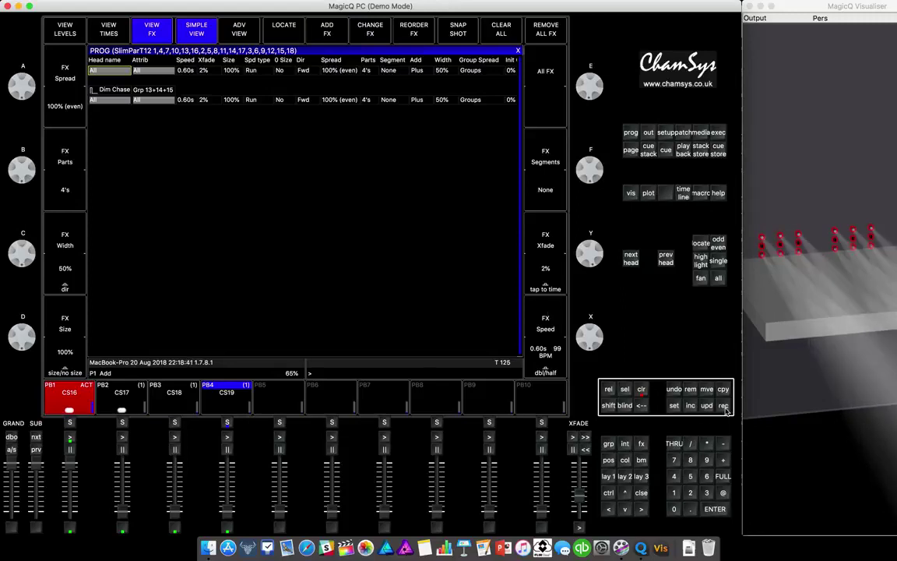
# Record the row chase as a second cue on playback 4 and clear the programmer
pyautogui.click(723, 405)
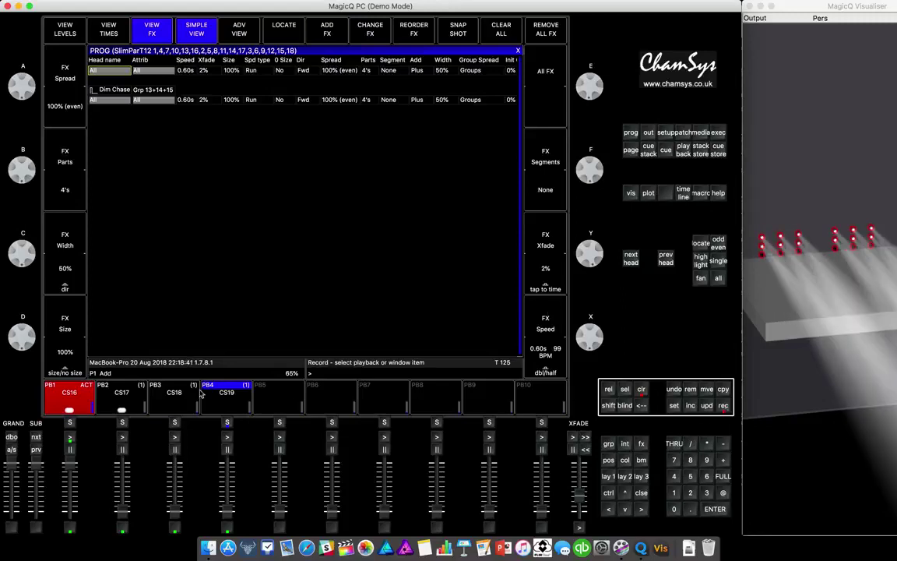
pyautogui.click(226, 423)
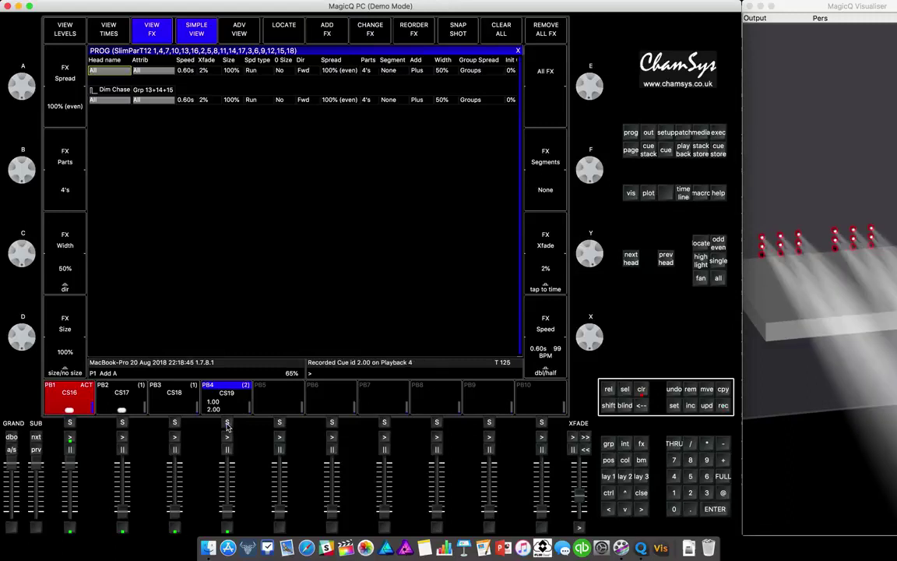
pyautogui.click(641, 389)
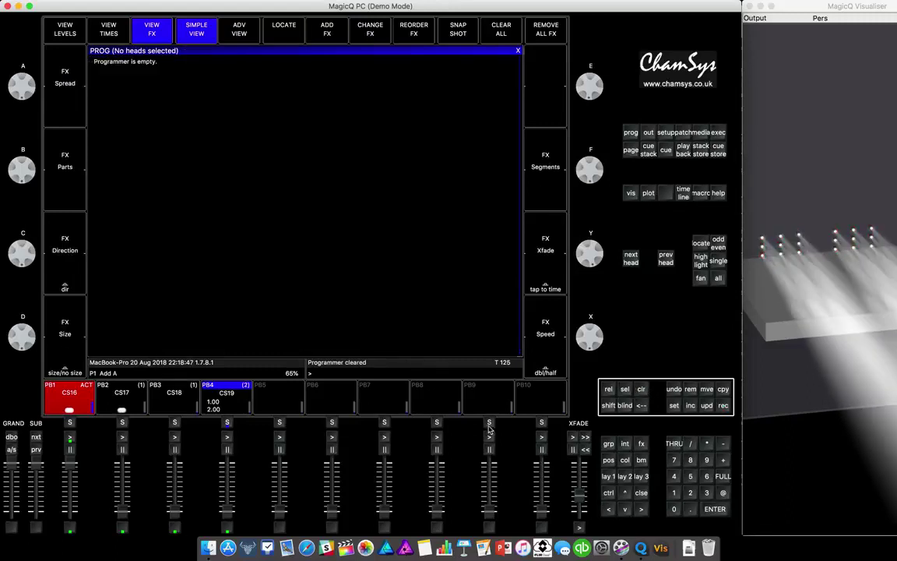
# Include cue 2.00 of playback 4, update it with the row chase's add mode set to Minus, and clear the programmer
pyautogui.click(227, 424)
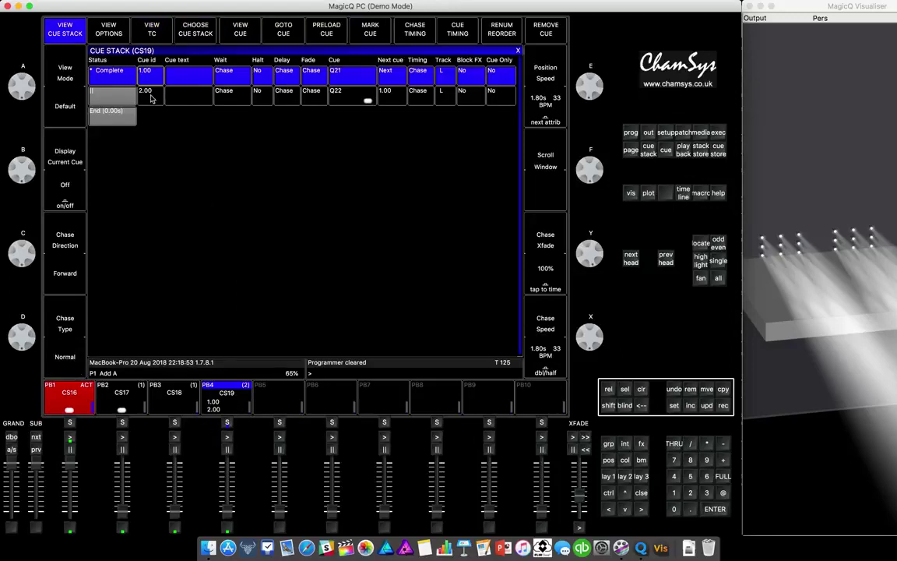
pyautogui.click(692, 407)
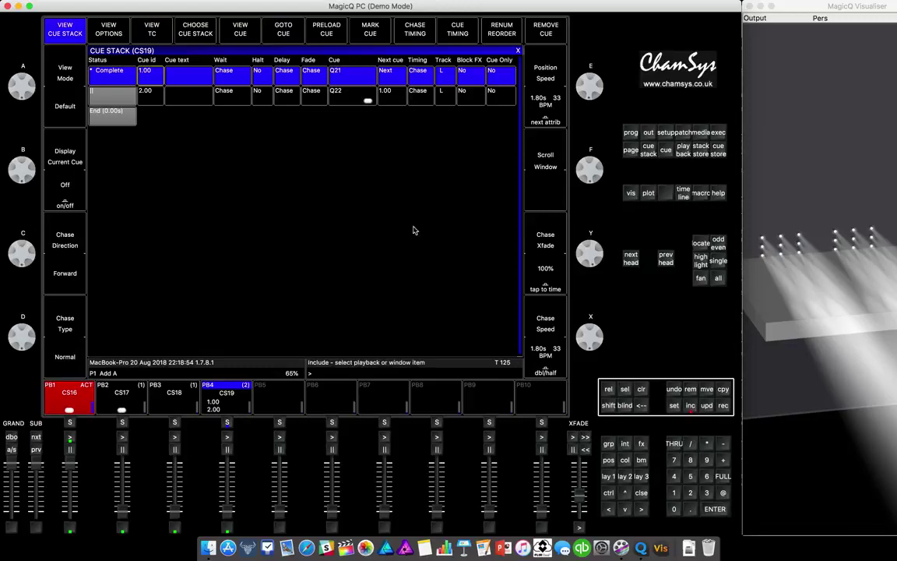
pyautogui.click(144, 99)
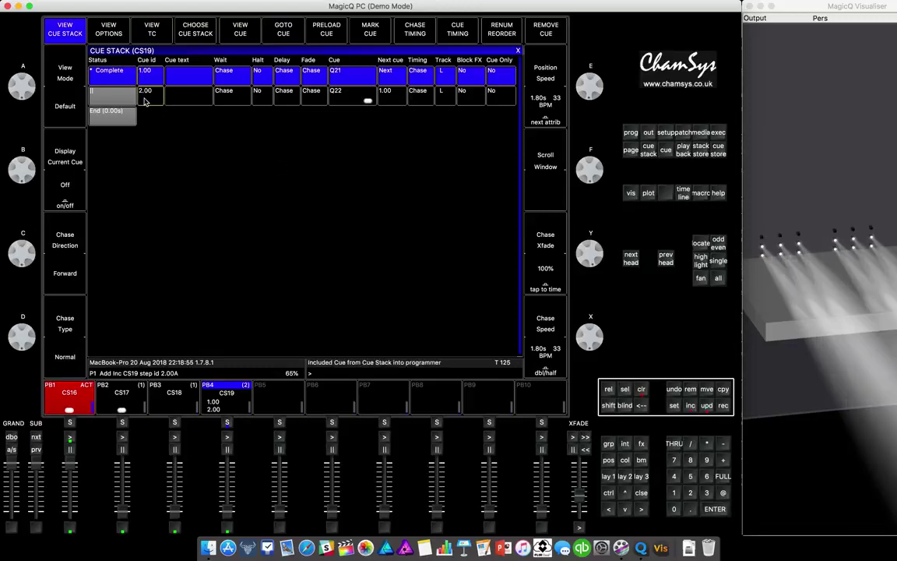
pyautogui.click(630, 133)
pyautogui.click(417, 70)
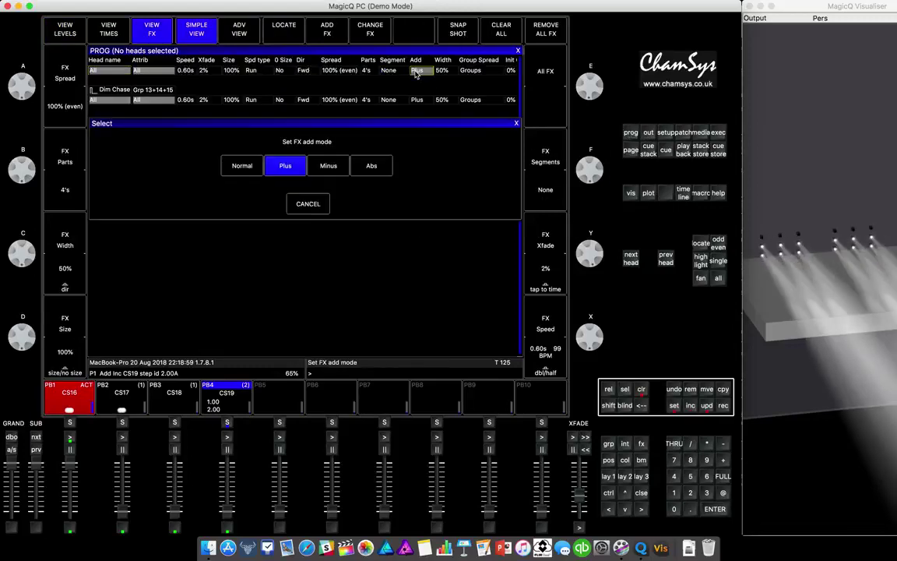
pyautogui.click(328, 165)
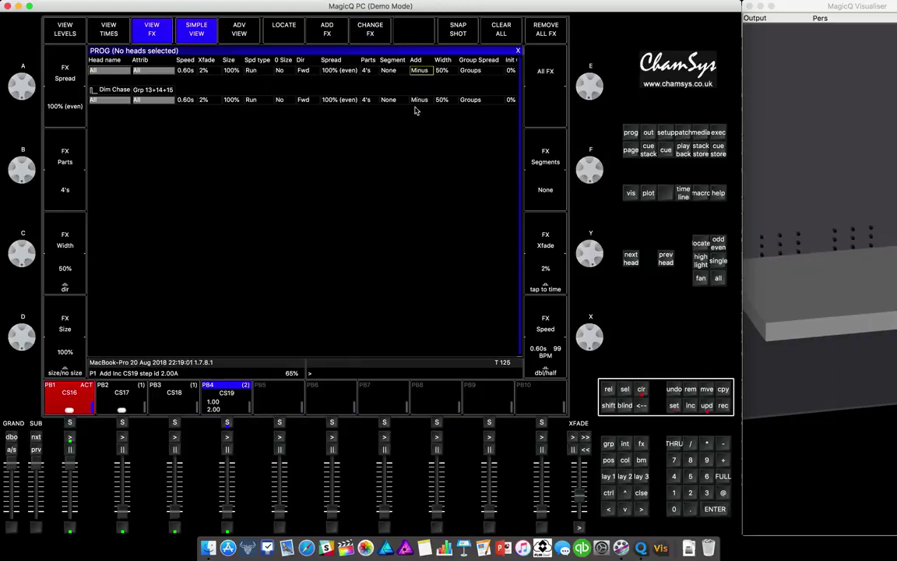
pyautogui.click(707, 407)
pyautogui.click(642, 389)
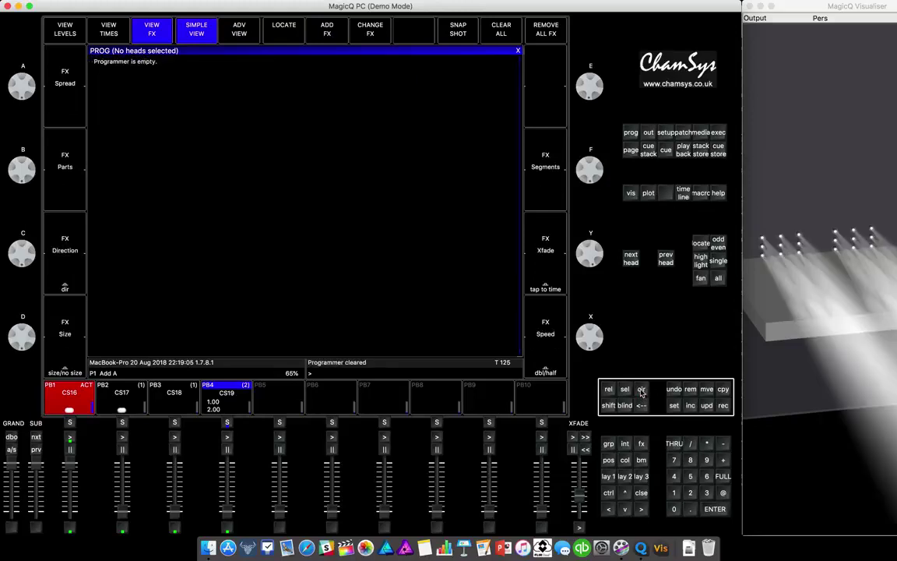
# Raise playback 4 to full over playback 1 and switch its cue stack to individual cue timing
pyautogui.click(226, 434)
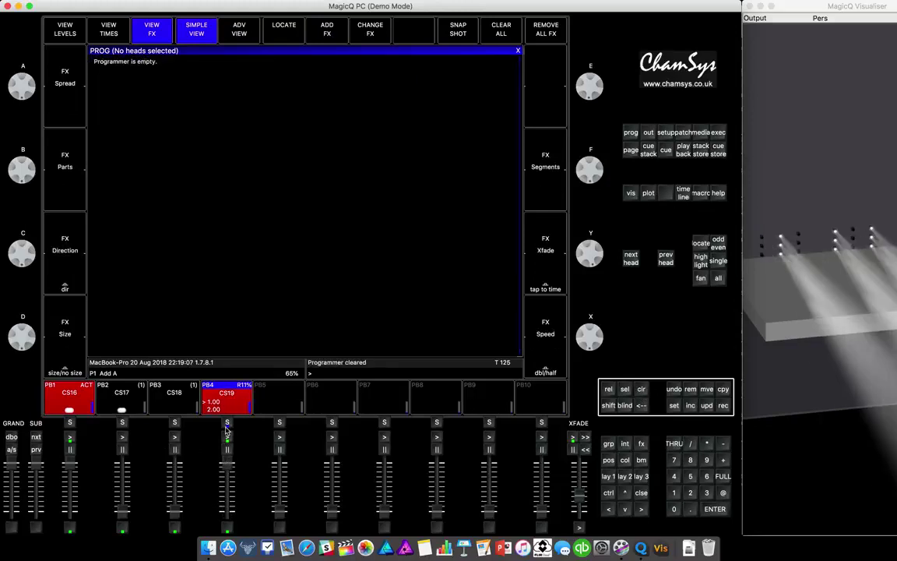
pyautogui.click(226, 429)
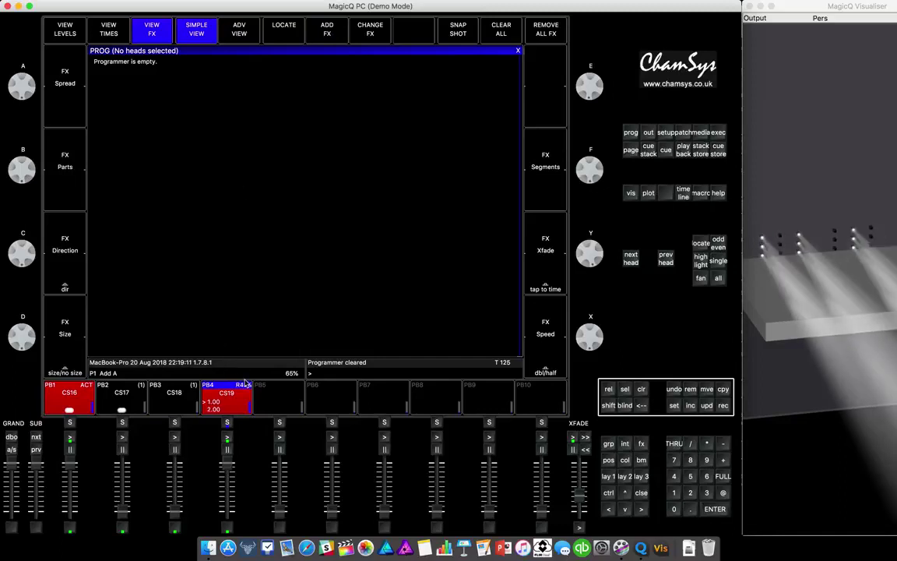
pyautogui.click(226, 424)
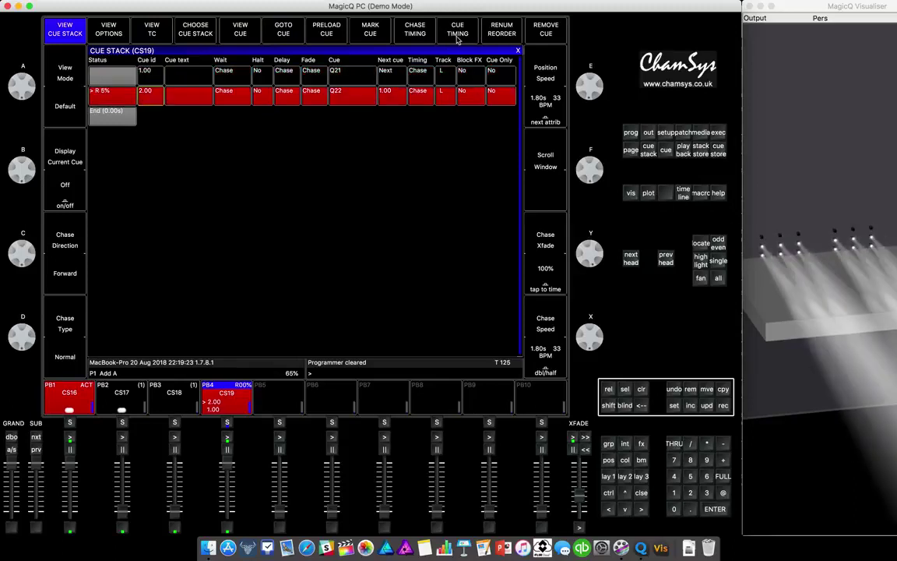
pyautogui.click(457, 35)
pyautogui.click(242, 171)
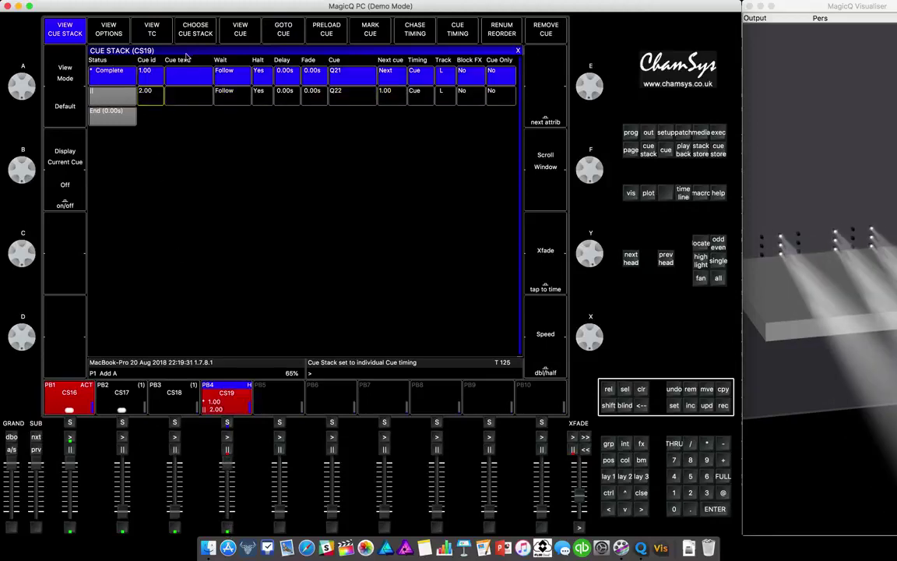
# Test playback 4 by stepping between its tower chase and row chase cues, releasing it and running it again
pyautogui.click(227, 439)
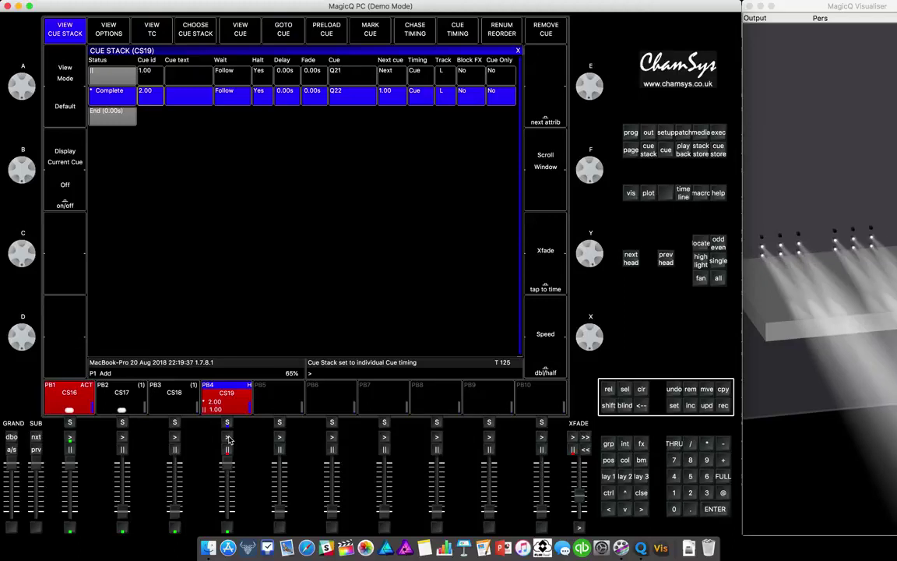
pyautogui.click(228, 438)
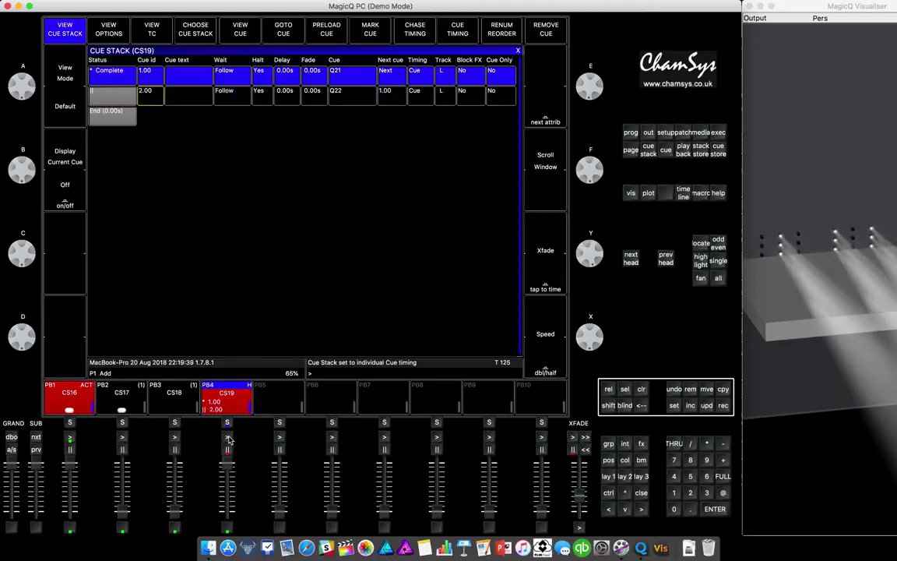
pyautogui.click(228, 438)
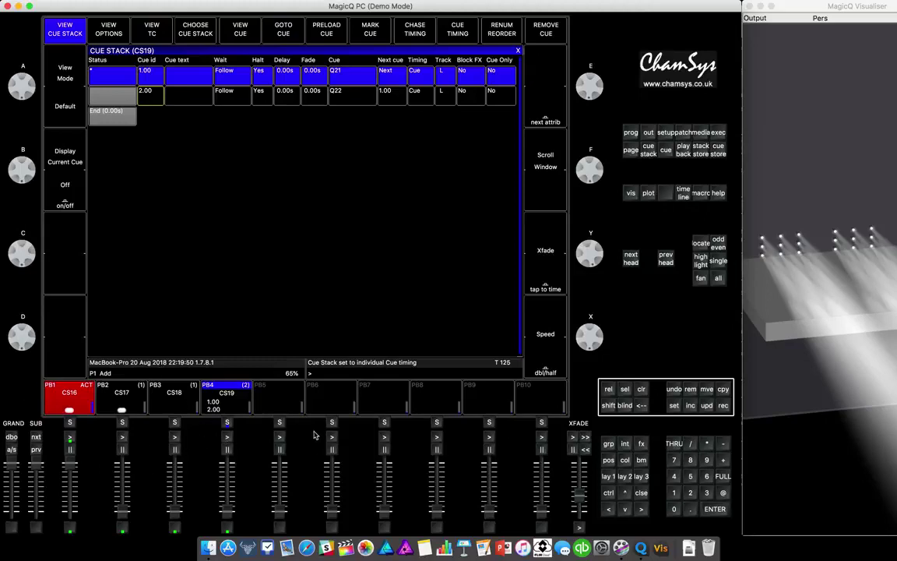
pyautogui.click(227, 450)
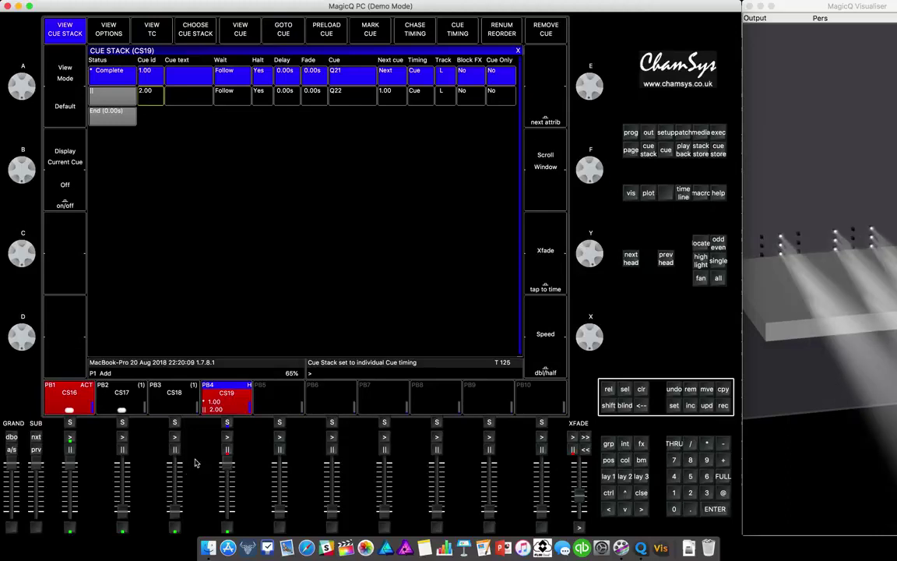
pyautogui.click(227, 451)
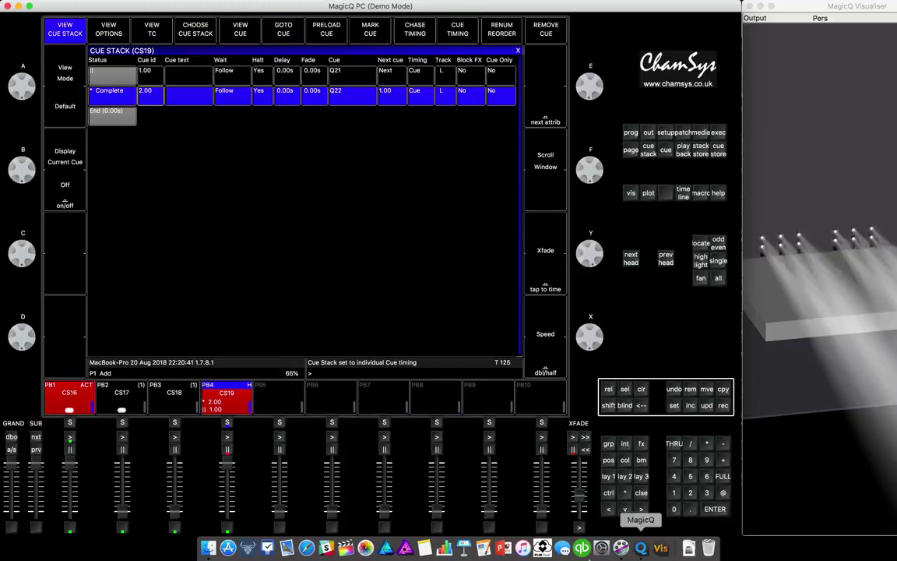
# Bring up the group palettes and lower playback 1 to about half with playback 4's row chase active
pyautogui.click(609, 479)
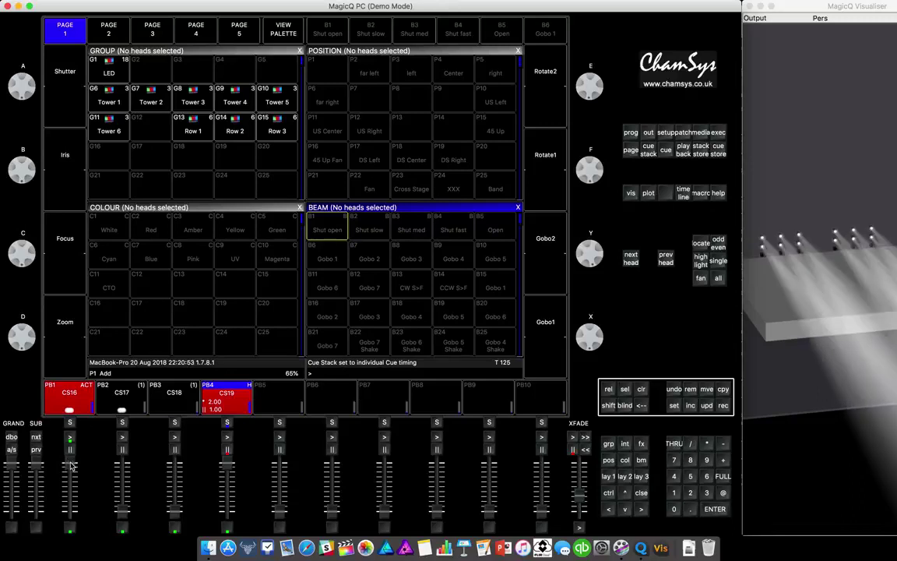
pyautogui.moveTo(71, 465); pyautogui.dragTo(70, 490)
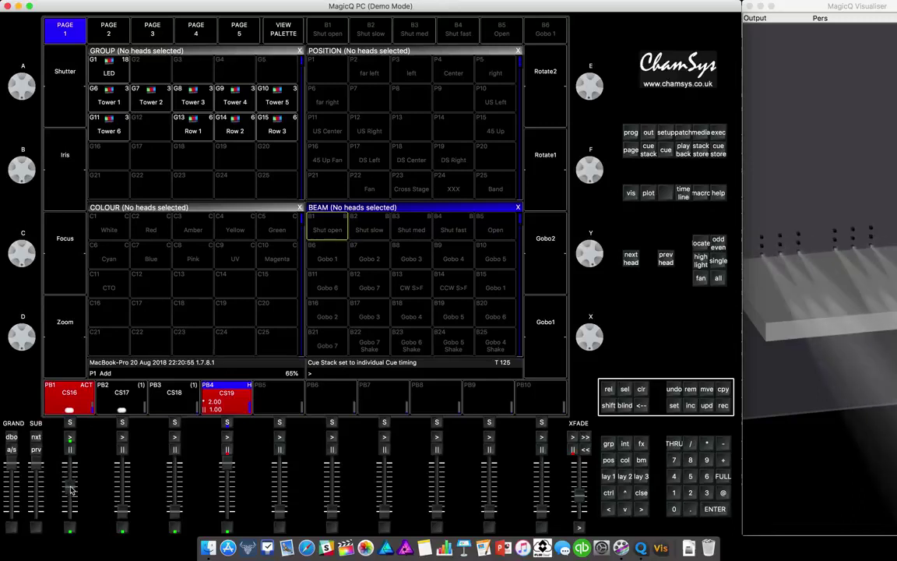
pyautogui.click(228, 449)
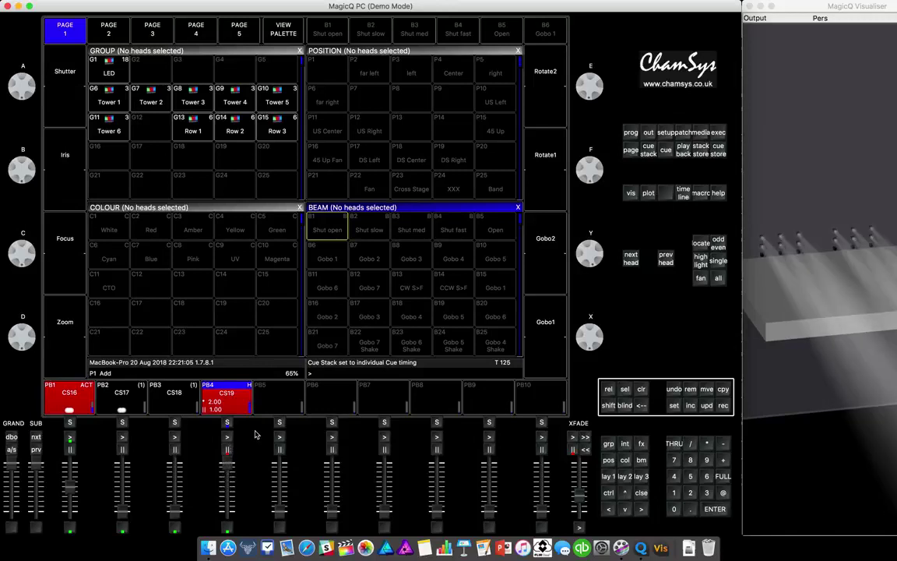